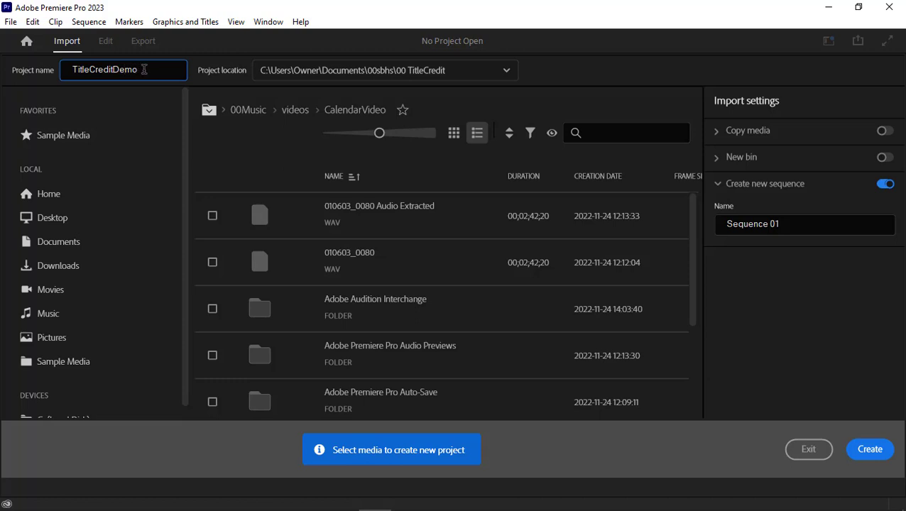
- Open the Sample Media folder and select its first four clips for import into the TitleCreditDemo project
{"action": "left_click_drag", "start_coordinate": [142, 66], "coordinate": [57, 67]}
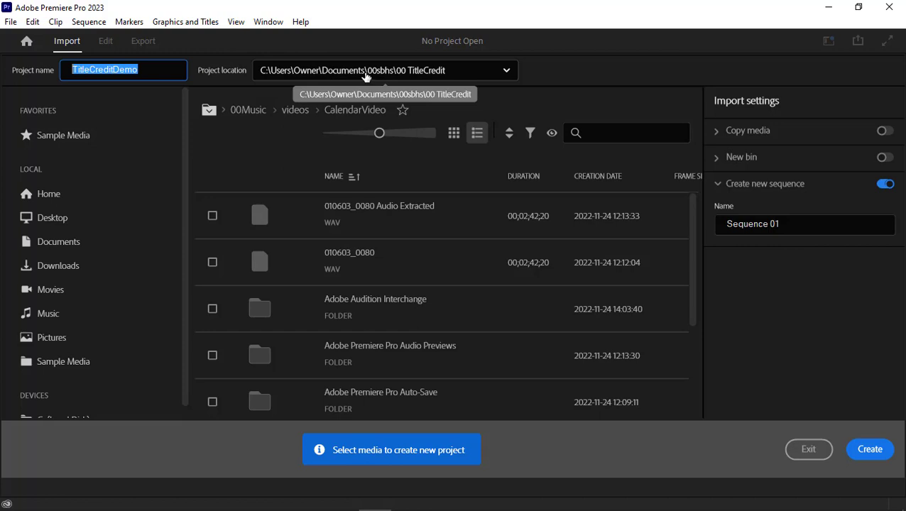
{"action": "scroll", "coordinate": [171, 213], "scroll_direction": "down", "scroll_amount": 1}
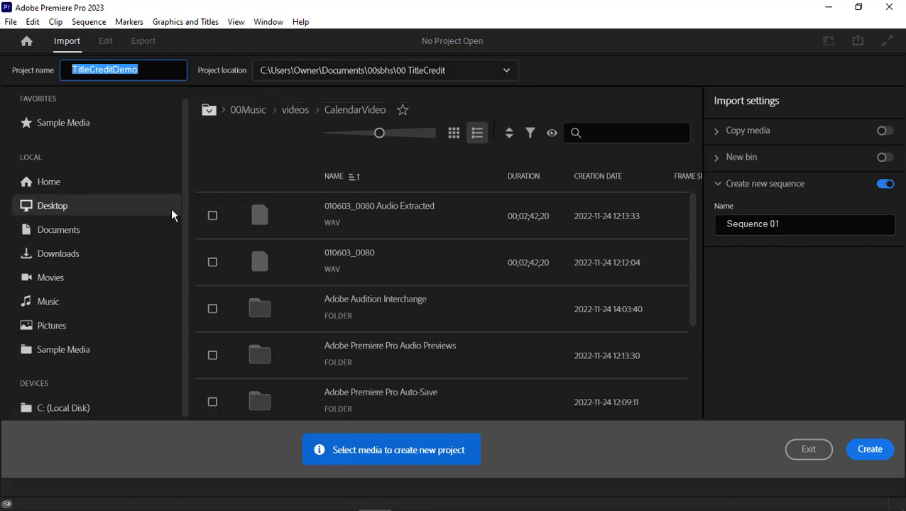
{"action": "left_click", "coordinate": [71, 349]}
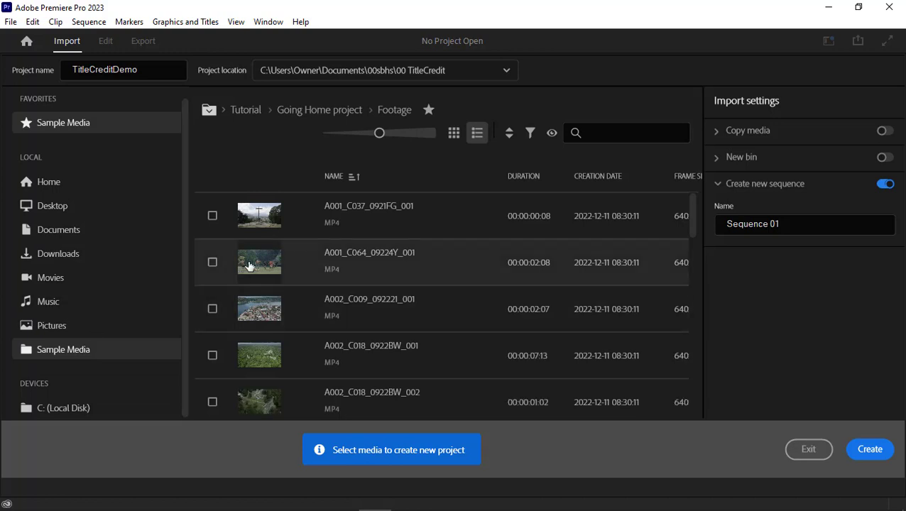
{"action": "left_click", "coordinate": [213, 215]}
{"action": "left_click", "coordinate": [212, 263]}
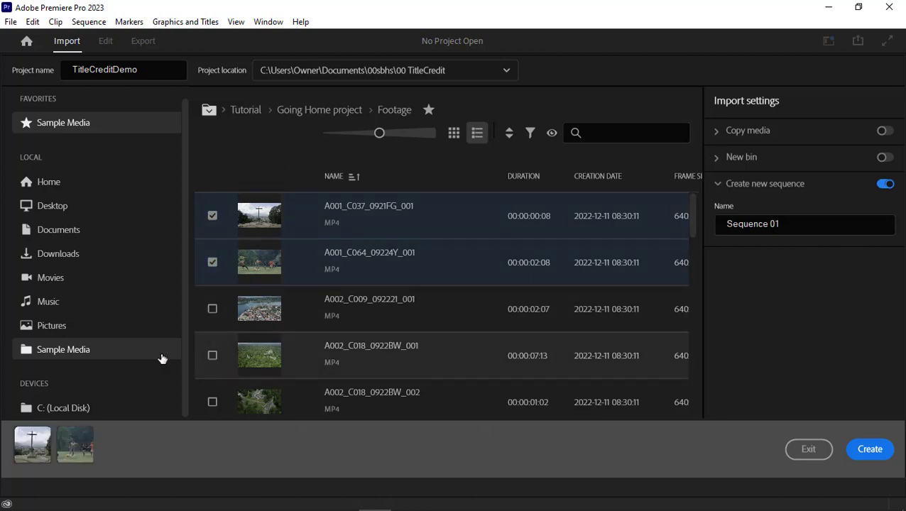
{"action": "left_click", "coordinate": [213, 355]}
{"action": "left_click", "coordinate": [212, 309]}
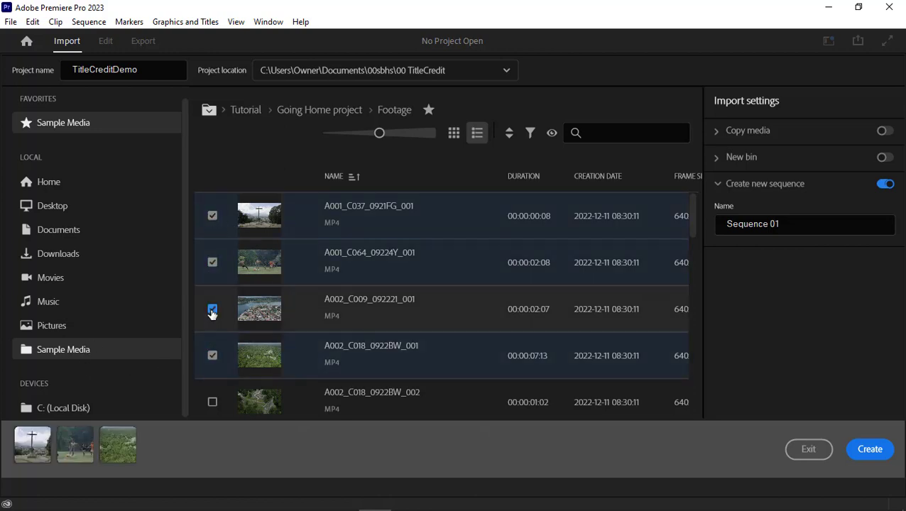
- Add clips A002_C018_0922BW_002, A002_C052_0922T7_001, A002_C076_0922S1_001 and A002_C086_09220G_001 to the selection and create the project
{"action": "scroll", "coordinate": [212, 313], "scroll_direction": "down", "scroll_amount": 3}
{"action": "left_click", "coordinate": [213, 313]}
{"action": "left_click", "coordinate": [212, 268]}
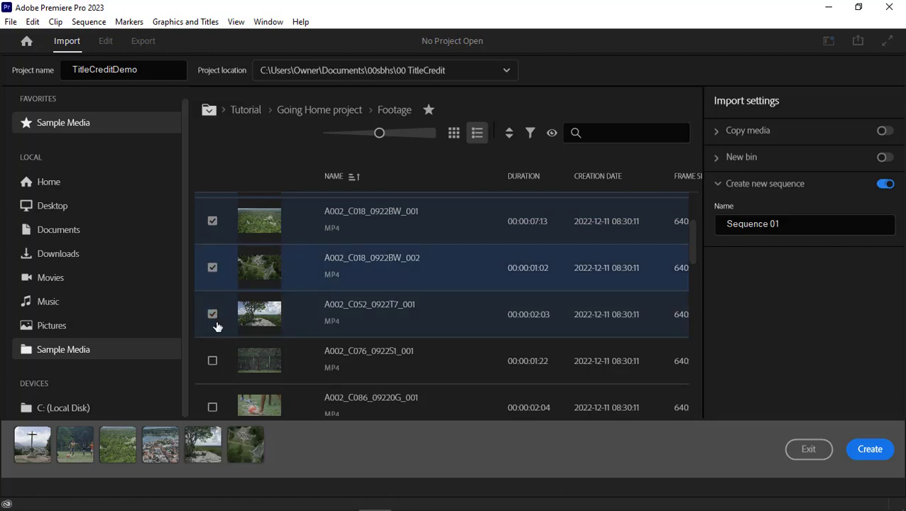
{"action": "left_click", "coordinate": [213, 360]}
{"action": "left_click", "coordinate": [213, 407]}
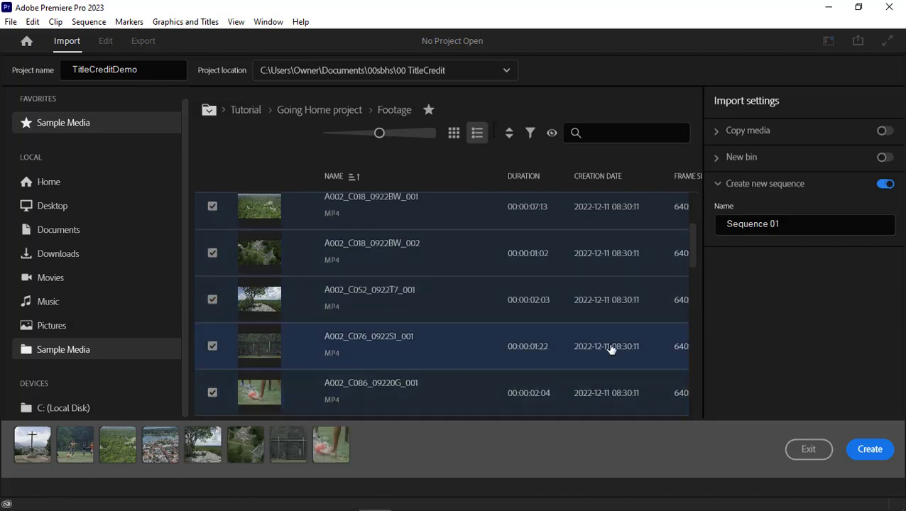
{"action": "left_click", "coordinate": [869, 450]}
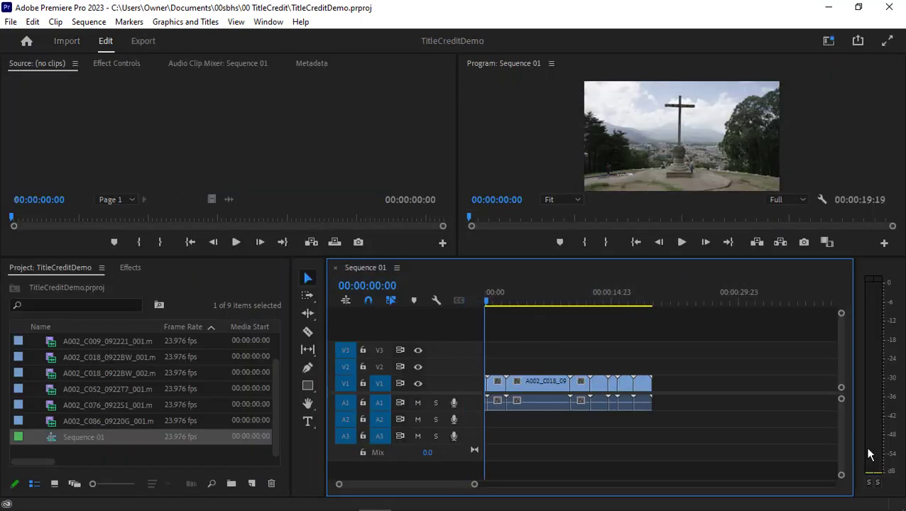
- Enlarge the project and timeline area upwards and create a bin named Footage in the project
{"action": "left_click_drag", "start_coordinate": [488, 299], "coordinate": [479, 319]}
{"action": "left_click_drag", "start_coordinate": [224, 257], "coordinate": [227, 109]}
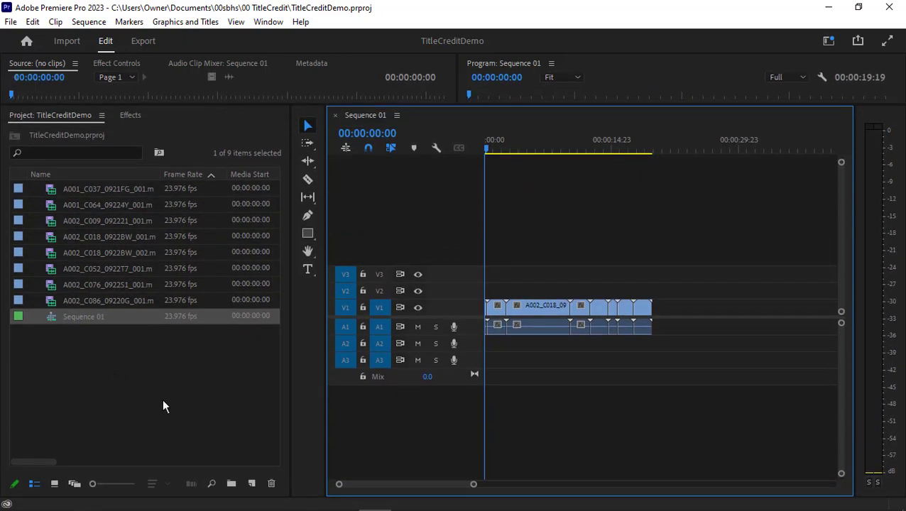
{"action": "left_click", "coordinate": [231, 484]}
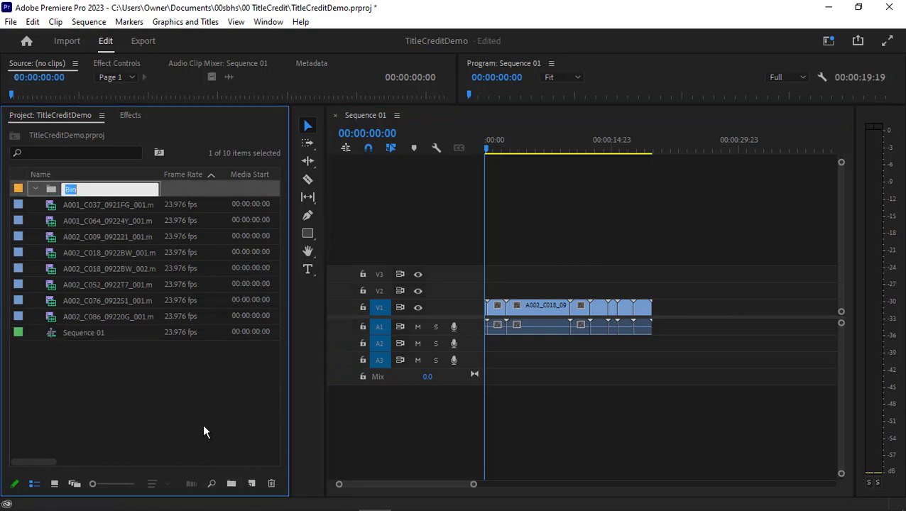
{"action": "type", "text": "Footage"}
{"action": "left_click", "coordinate": [96, 368]}
- Move all eight video clips into the Footage bin and collapse the bin
{"action": "left_click", "coordinate": [92, 319]}
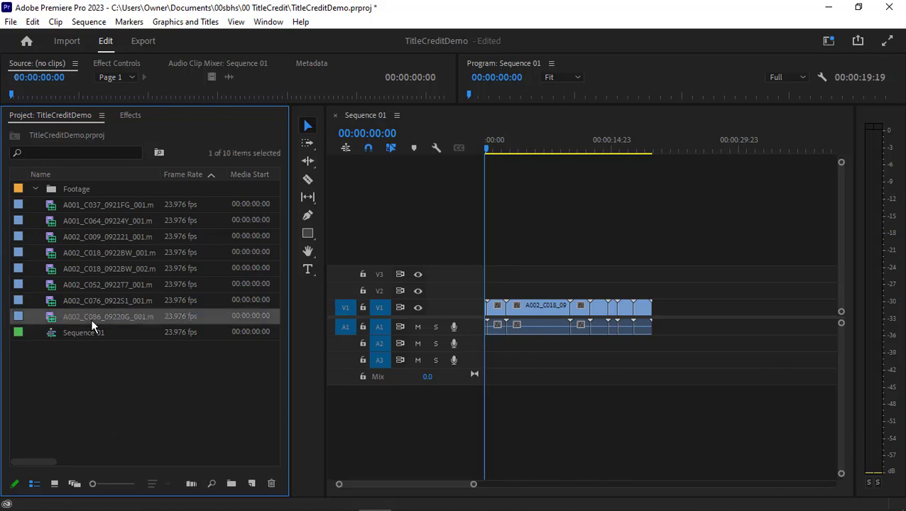
{"action": "left_click", "coordinate": [68, 206], "text": "shift"}
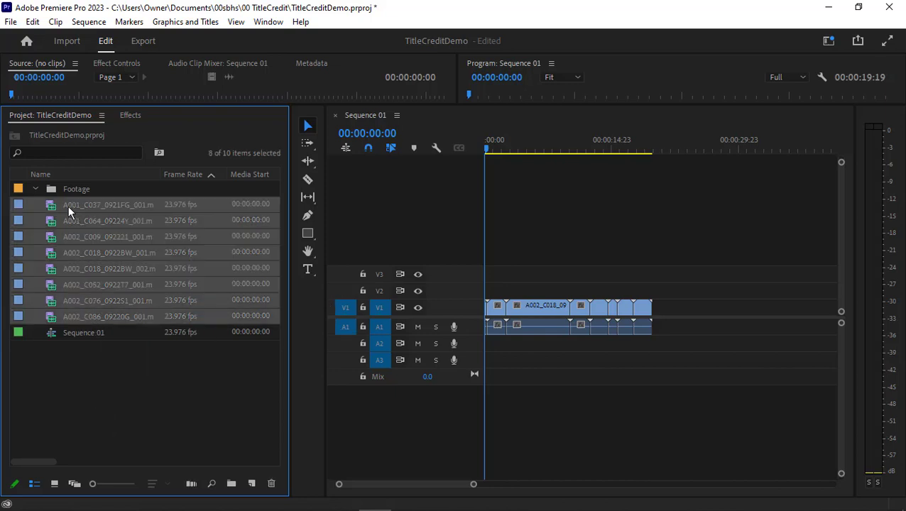
{"action": "left_click_drag", "start_coordinate": [71, 204], "coordinate": [71, 192]}
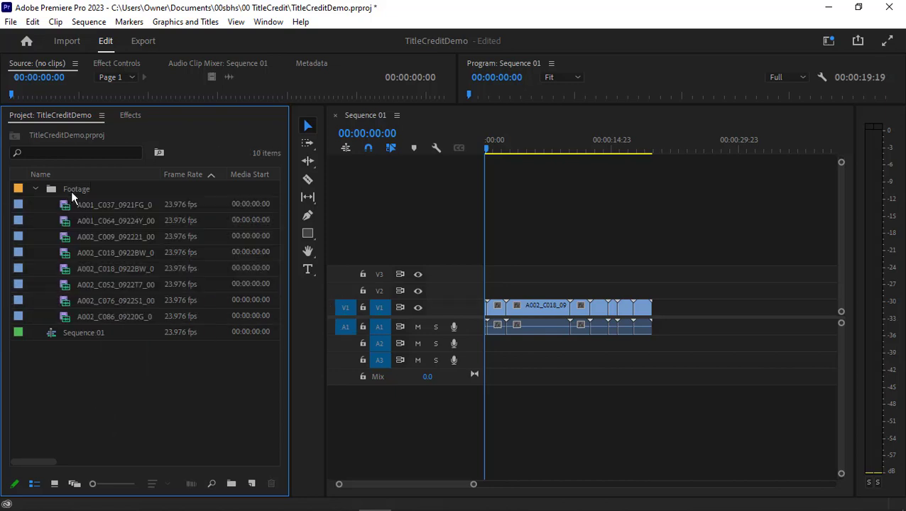
{"action": "left_click", "coordinate": [35, 189]}
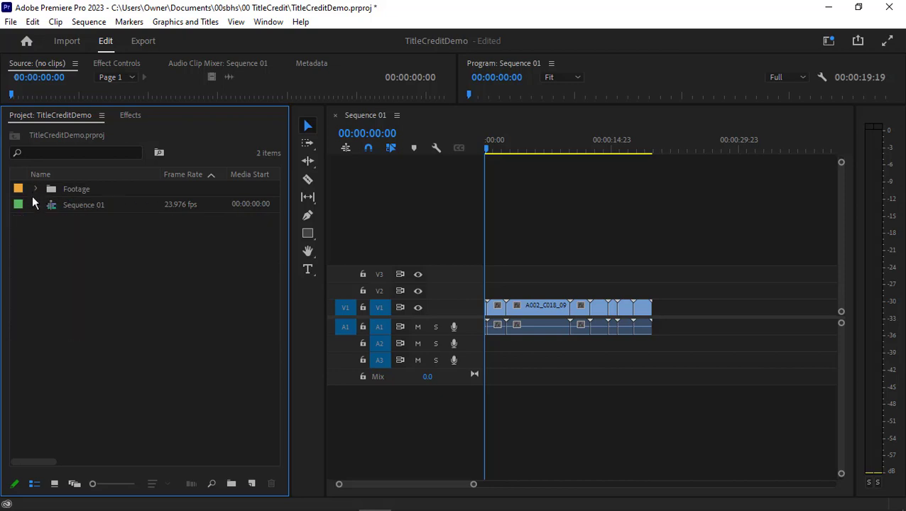
- Rename the sequence Sequence 01 as 02 Main
{"action": "right_click", "coordinate": [82, 205]}
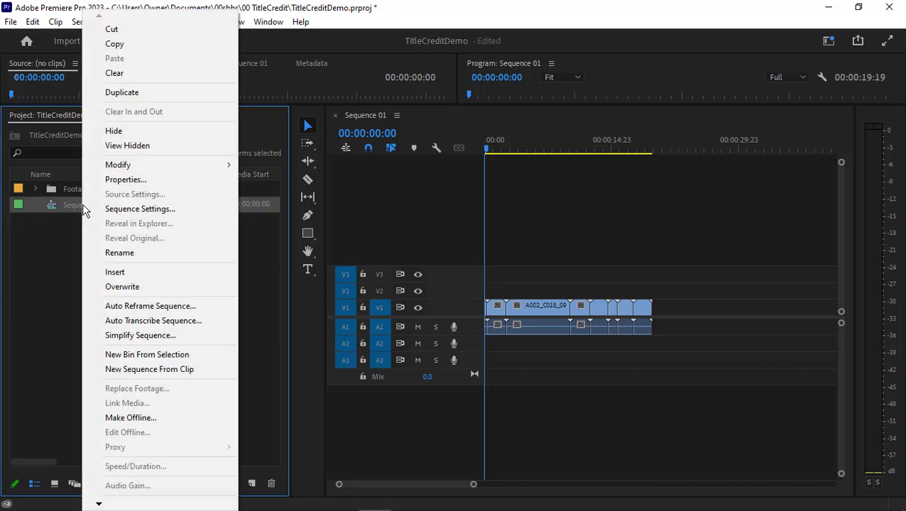
{"action": "left_click", "coordinate": [119, 253]}
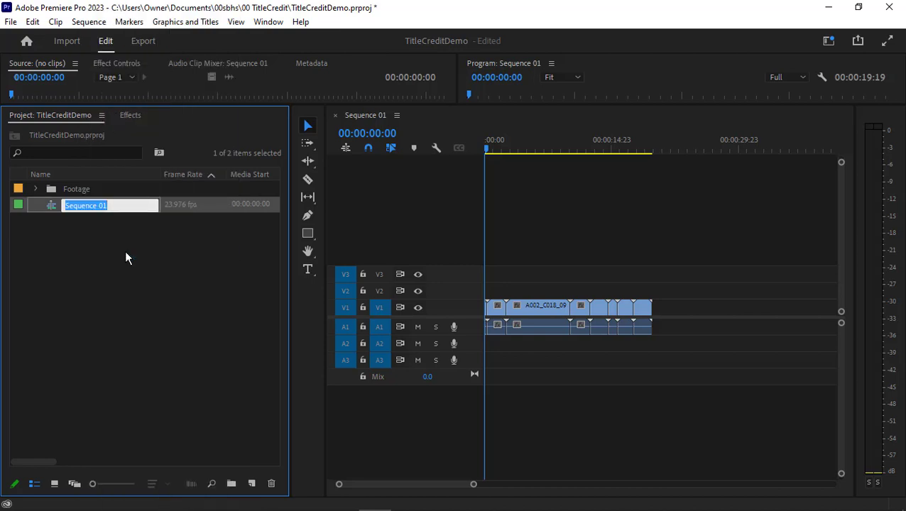
{"action": "type", "text": "02 Main"}
{"action": "key", "text": "Return"}
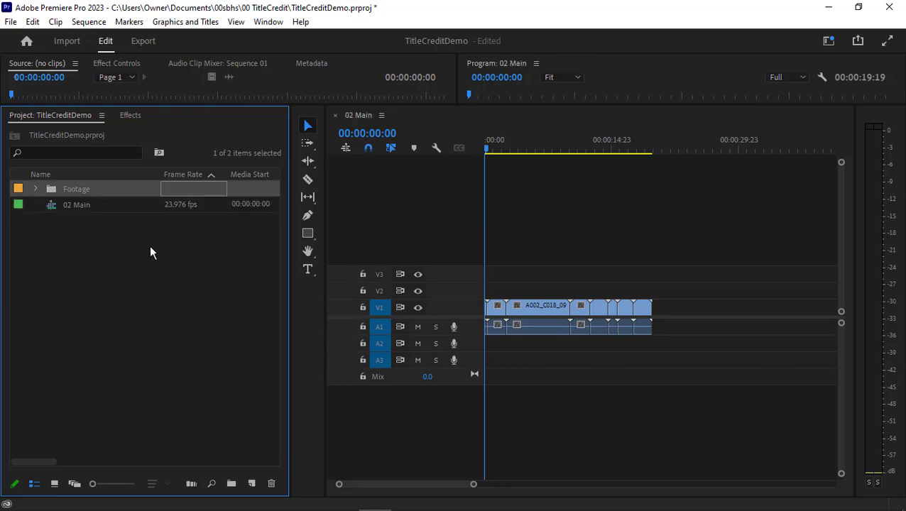
- Duplicate the 02 Main sequence and rename the copy as 01 Titles
{"action": "right_click", "coordinate": [66, 201]}
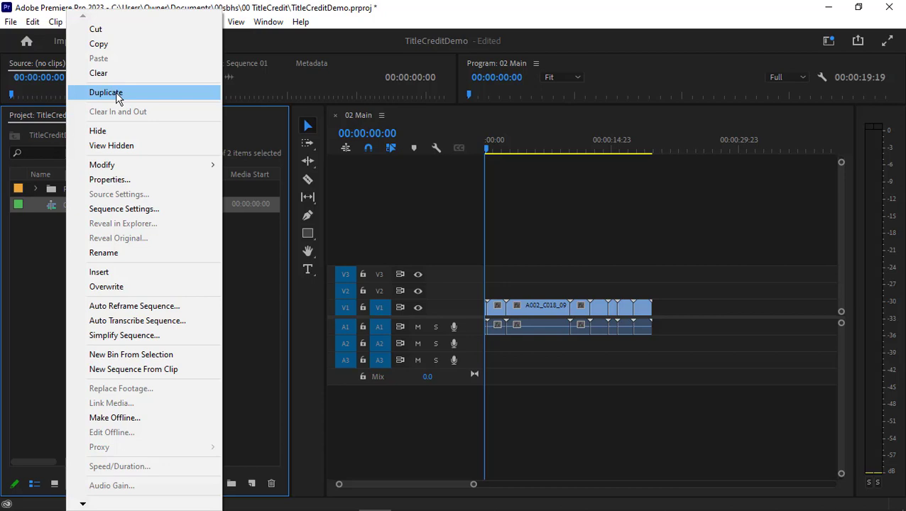
{"action": "left_click", "coordinate": [107, 93]}
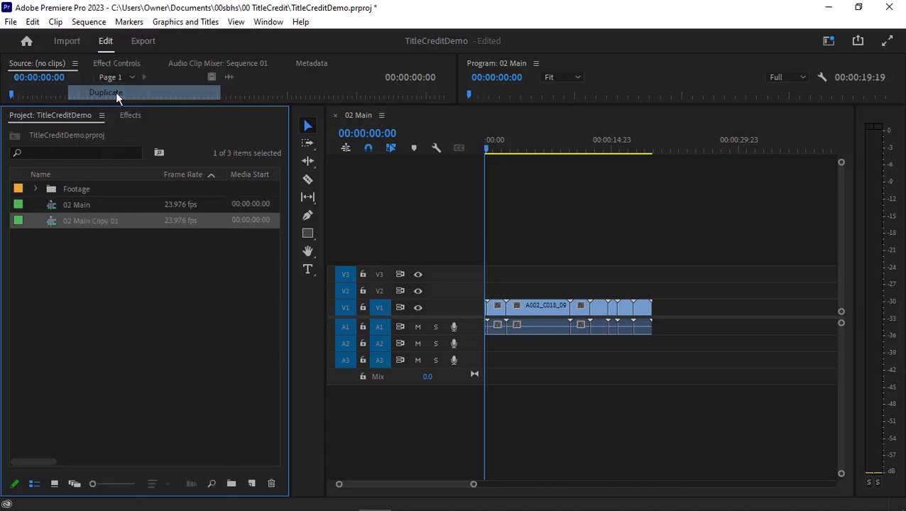
{"action": "right_click", "coordinate": [72, 220]}
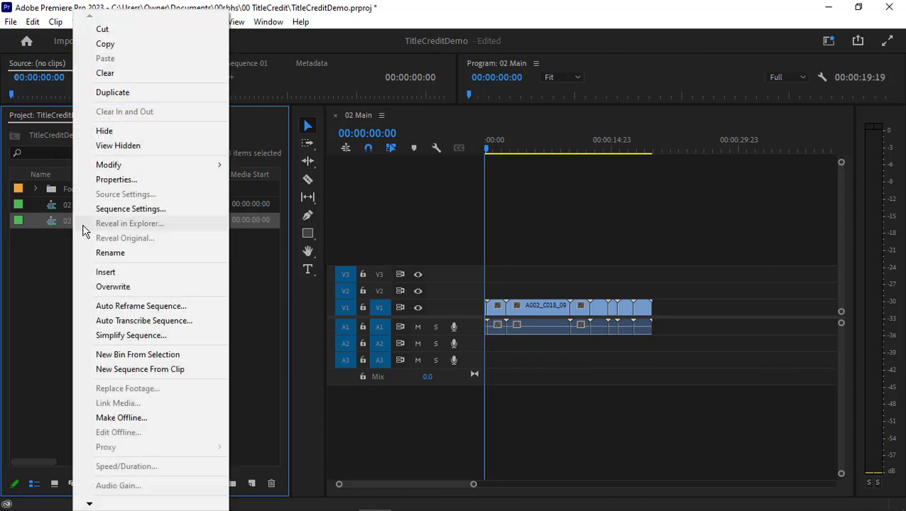
{"action": "left_click", "coordinate": [104, 252]}
{"action": "type", "text": "01 Titles"}
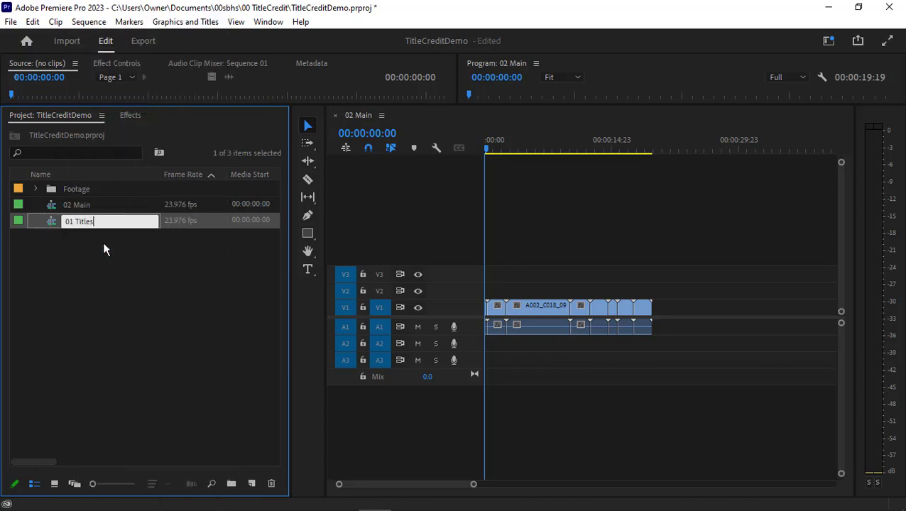
{"action": "key", "text": "Return"}
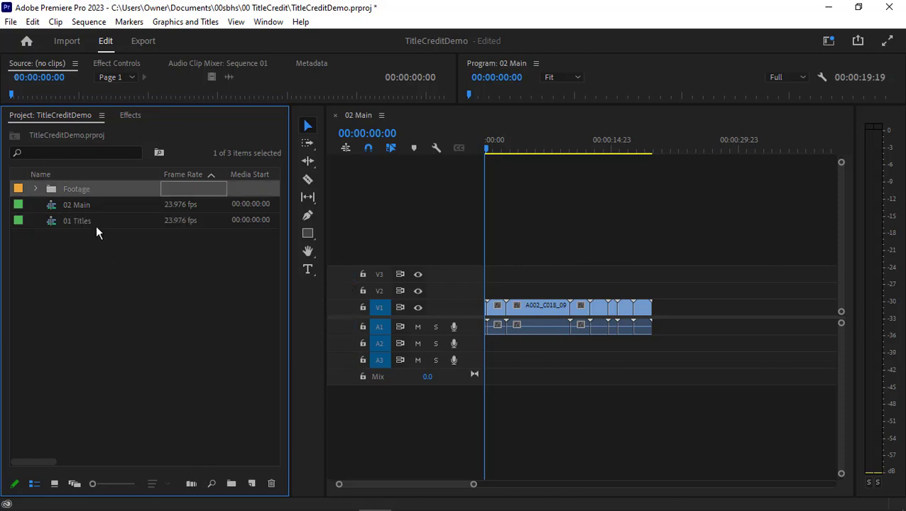
- Sort the project items by name in ascending order
{"action": "left_click", "coordinate": [53, 220]}
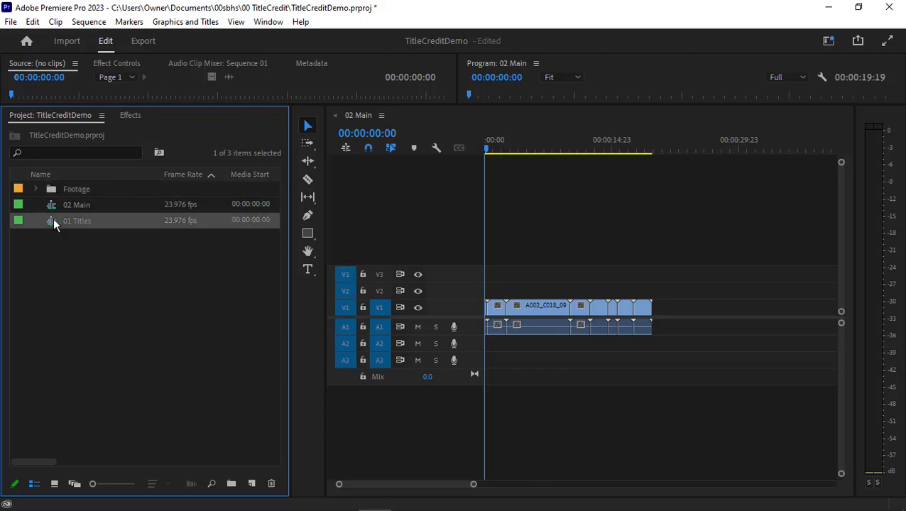
{"action": "left_click", "coordinate": [52, 175]}
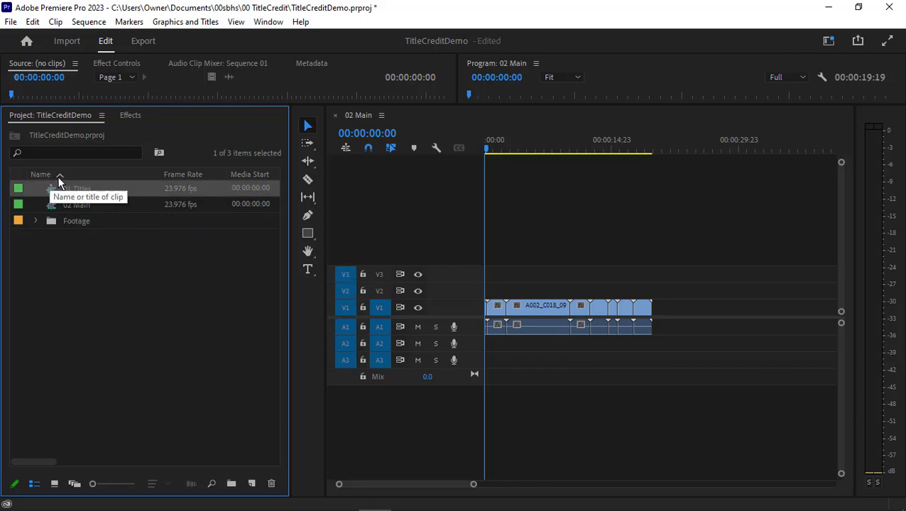
{"action": "left_click", "coordinate": [60, 176]}
{"action": "left_click", "coordinate": [59, 175]}
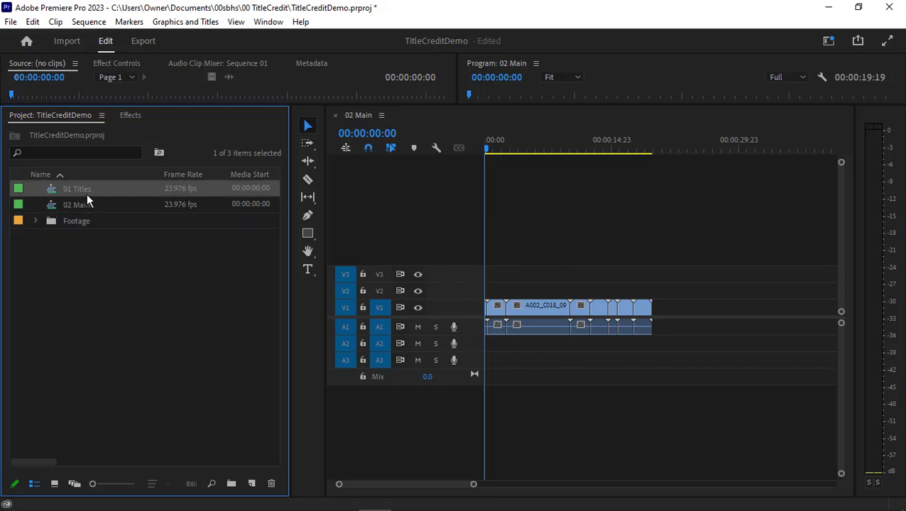
- Duplicate the 02 Main sequence again and rename this copy as 03 Credits
{"action": "mouse_move", "coordinate": [101, 203]}
{"action": "right_click", "coordinate": [86, 208]}
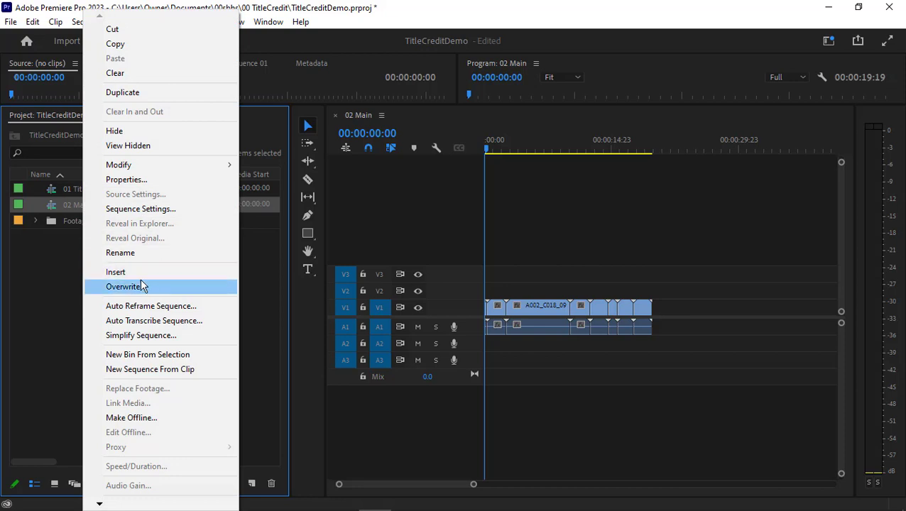
{"action": "left_click", "coordinate": [145, 94]}
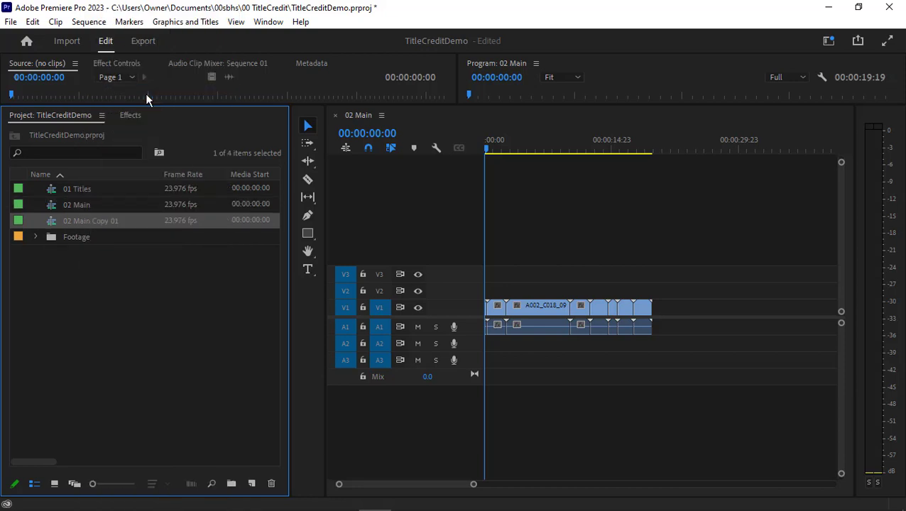
{"action": "right_click", "coordinate": [92, 219]}
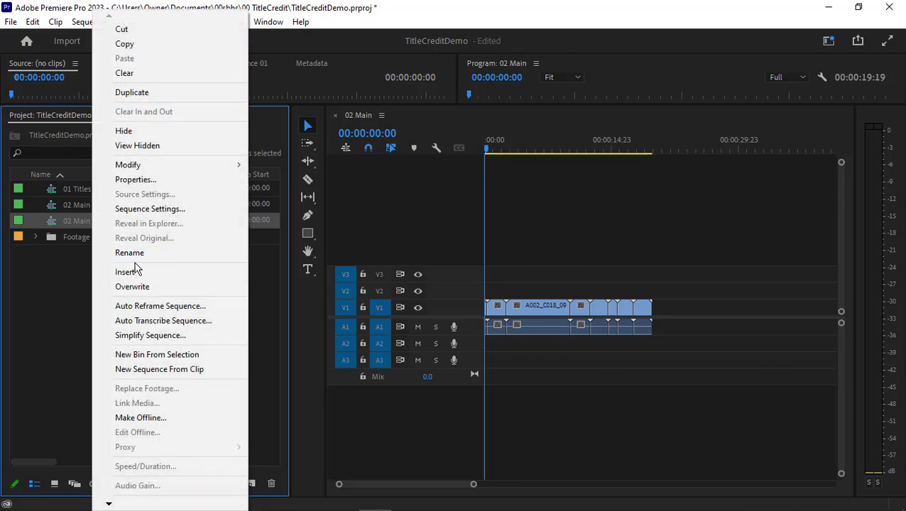
{"action": "left_click", "coordinate": [132, 255]}
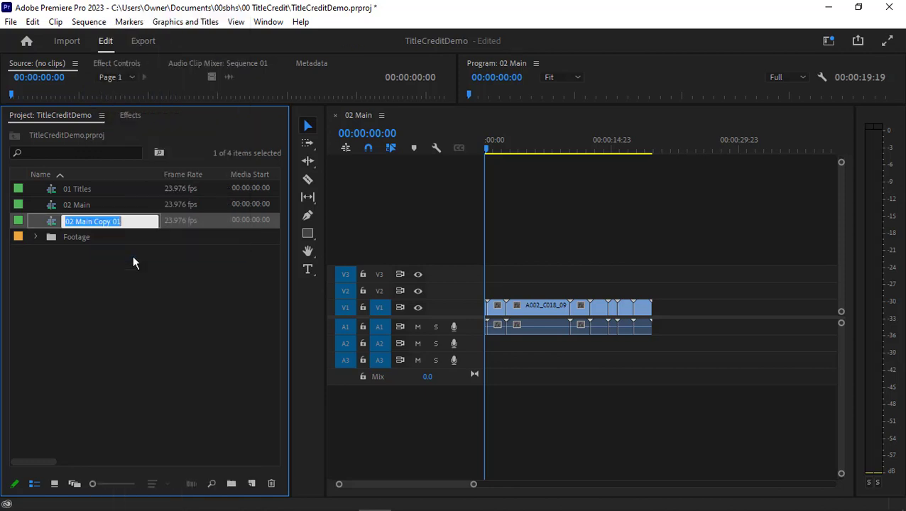
{"action": "type", "text": "03 Credtis"}
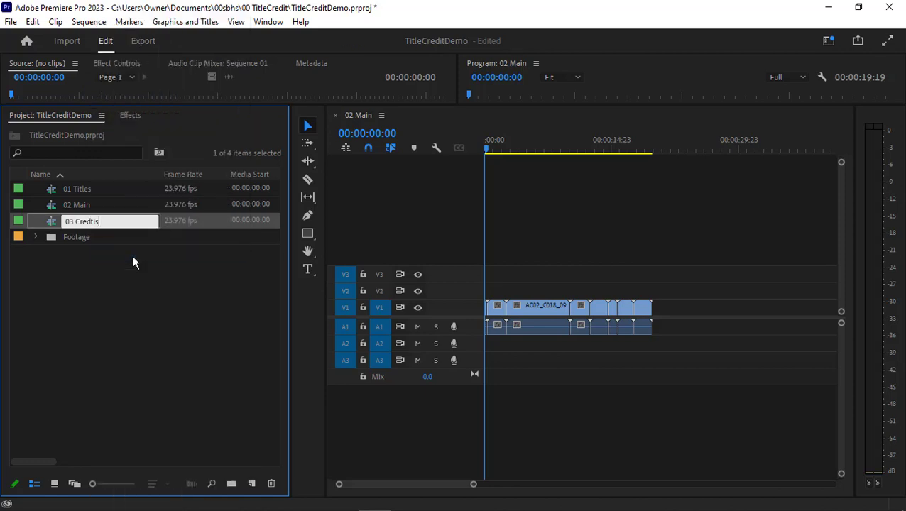
{"action": "key", "text": "BackSpace"}
{"action": "key", "text": "BackSpace"}
{"action": "key", "text": "BackSpace"}
{"action": "type", "text": "its"}
{"action": "key", "text": "Tab"}
{"action": "right_click", "coordinate": [71, 223]}
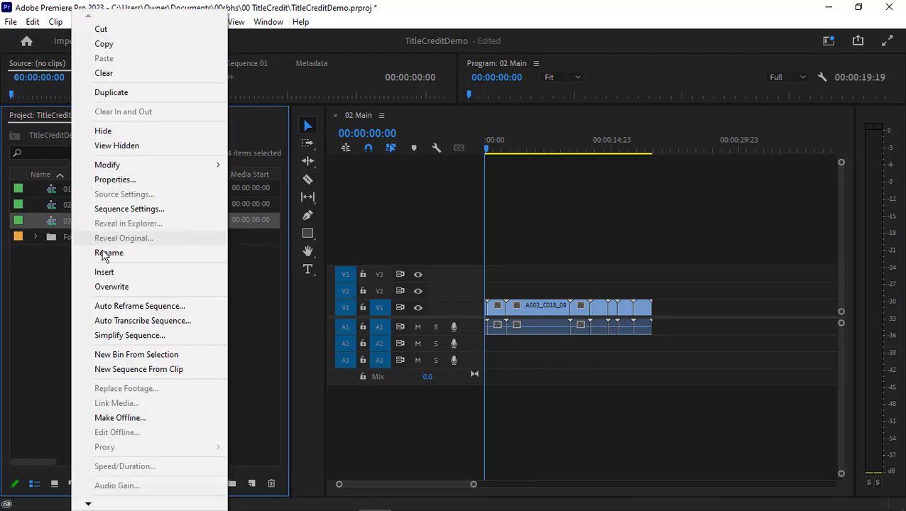
{"action": "left_click", "coordinate": [41, 288]}
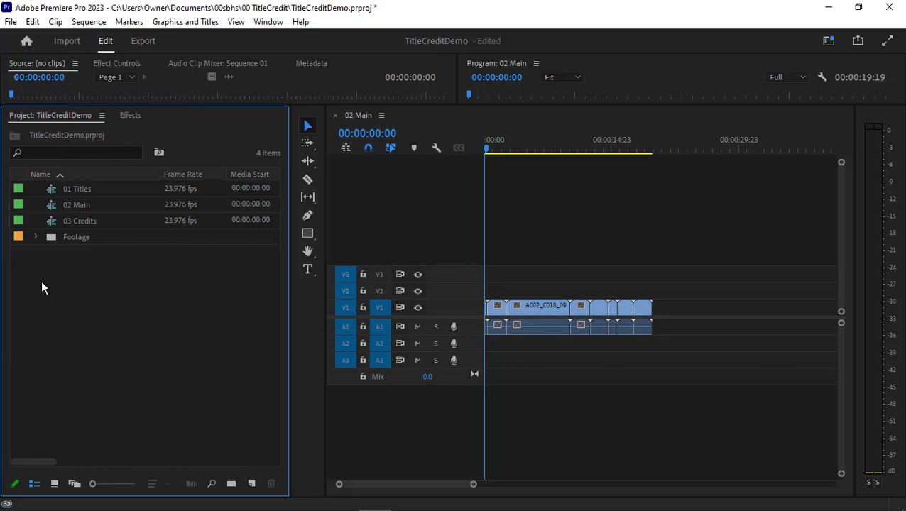
- Open the 01 Titles sequence and delete all video and audio clips from its timeline
{"action": "left_click", "coordinate": [57, 187]}
{"action": "double_click", "coordinate": [58, 186]}
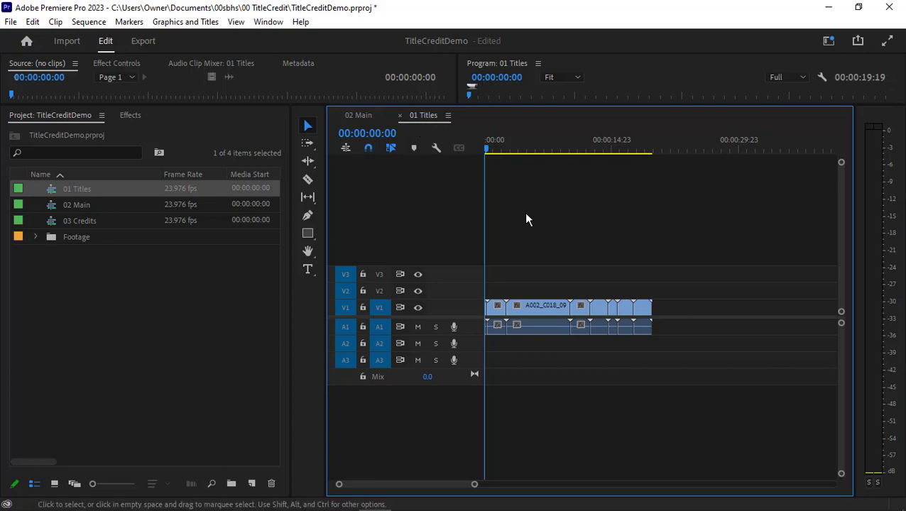
{"action": "left_click_drag", "start_coordinate": [675, 277], "coordinate": [485, 372]}
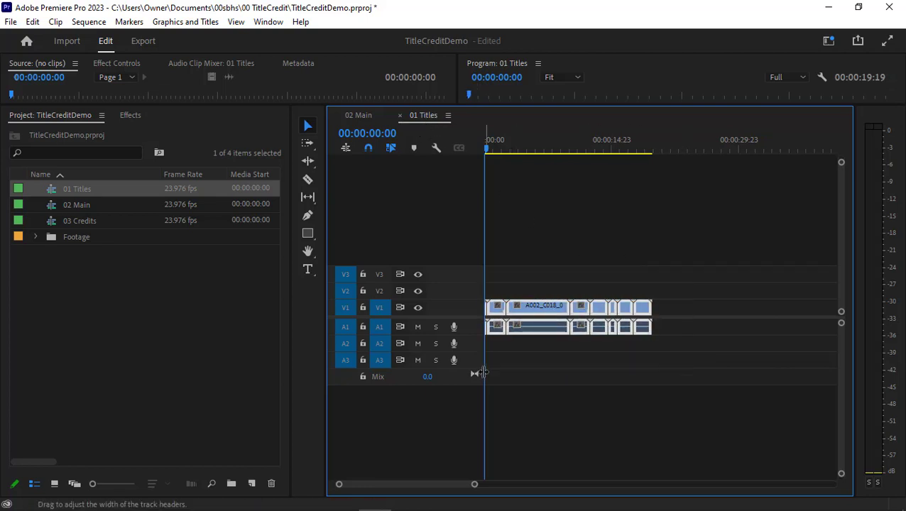
{"action": "key", "text": "Delete"}
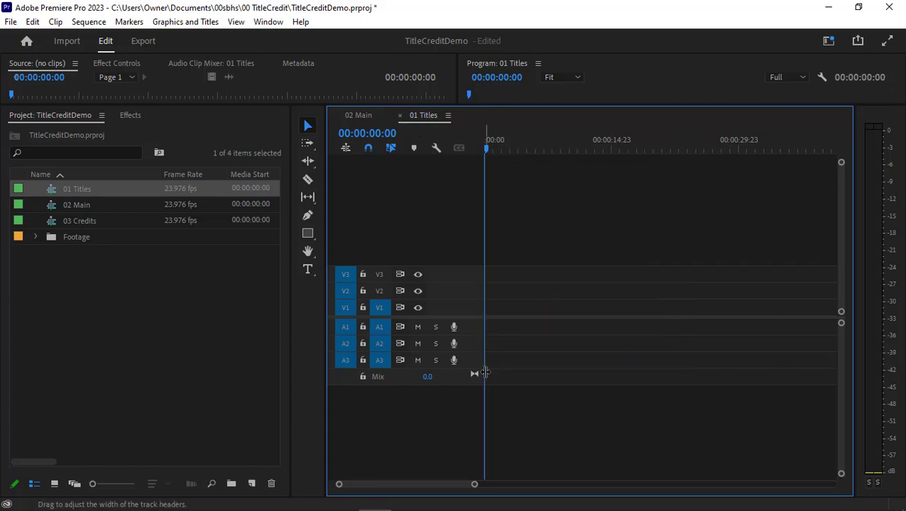
- Open the 03 Credits sequence and delete all video and audio clips from its timeline
{"action": "double_click", "coordinate": [69, 221]}
{"action": "left_click_drag", "start_coordinate": [572, 314], "coordinate": [455, 354]}
{"action": "key", "text": "Delete"}
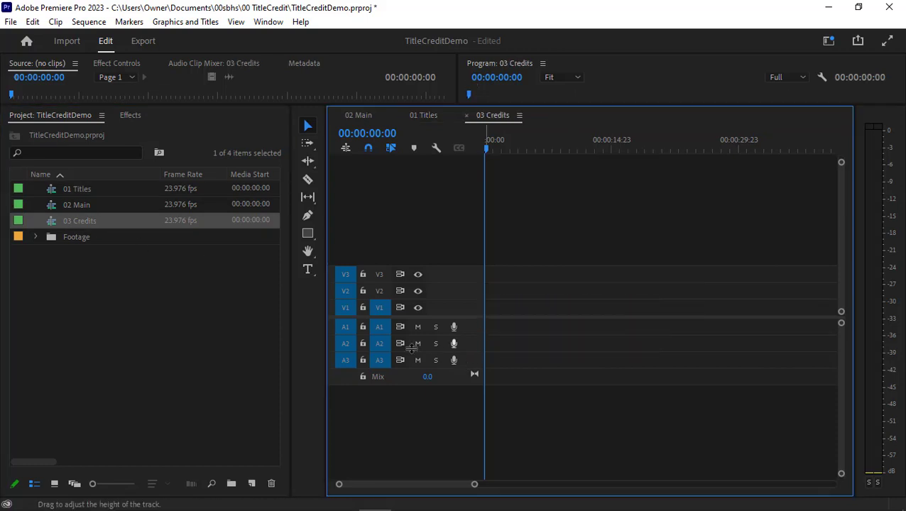
- Duplicate the 03 Credits sequence and rename the copy as 10 Master
{"action": "right_click", "coordinate": [72, 218]}
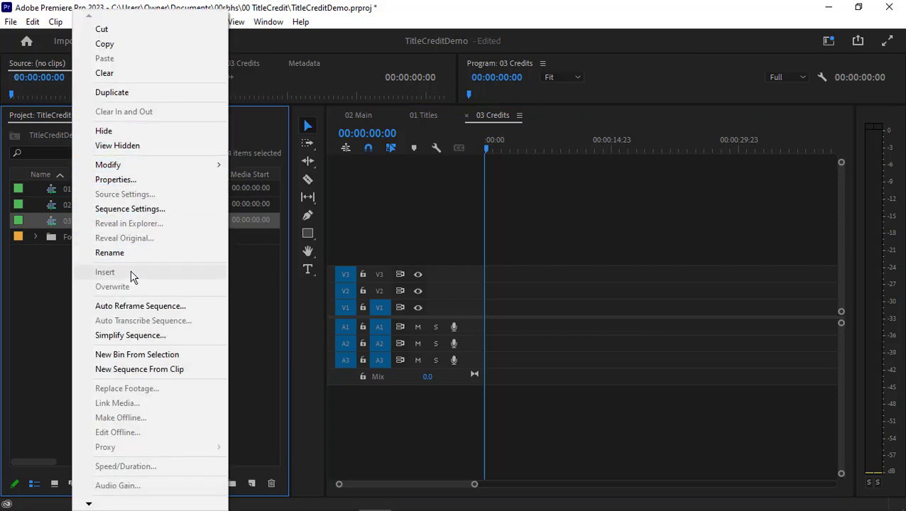
{"action": "left_click", "coordinate": [122, 100]}
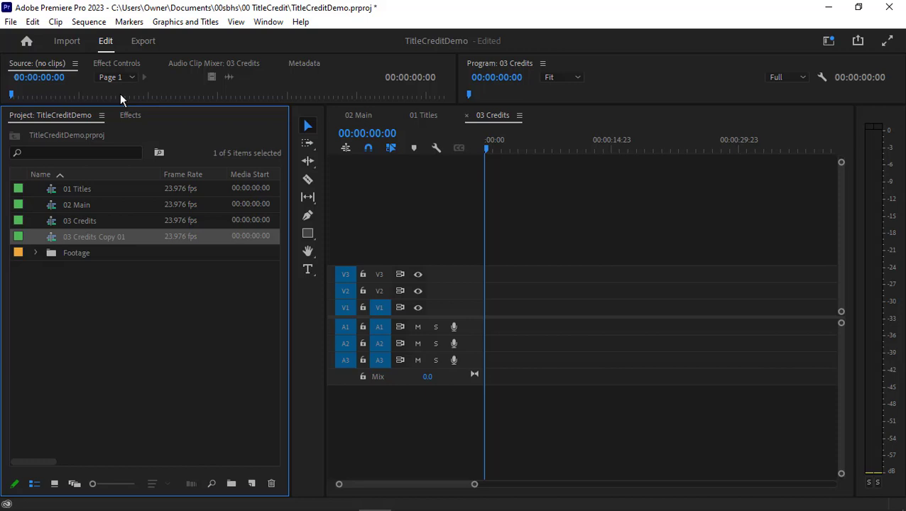
{"action": "right_click", "coordinate": [105, 237]}
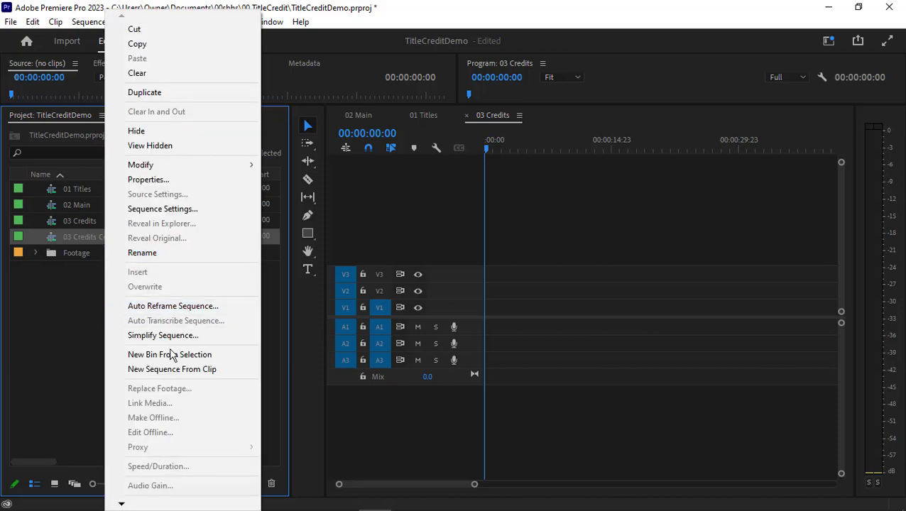
{"action": "left_click", "coordinate": [148, 253]}
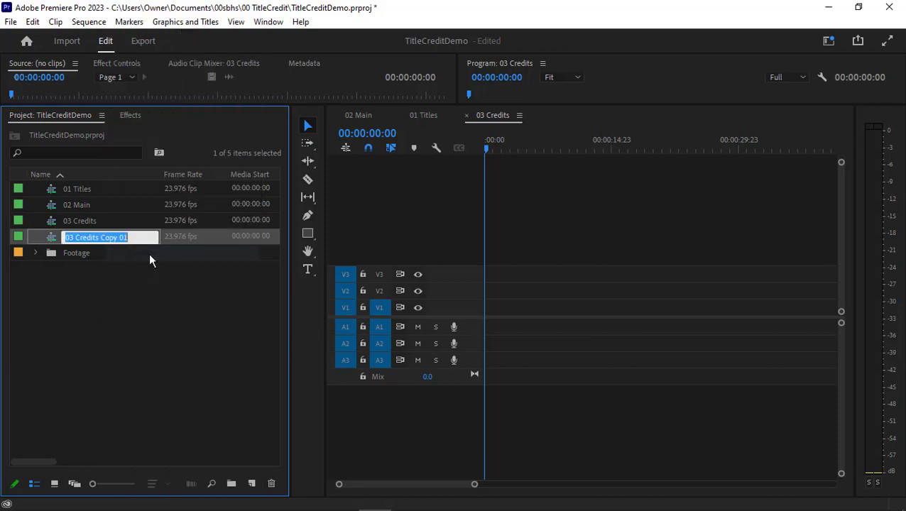
{"action": "type", "text": "10 Master"}
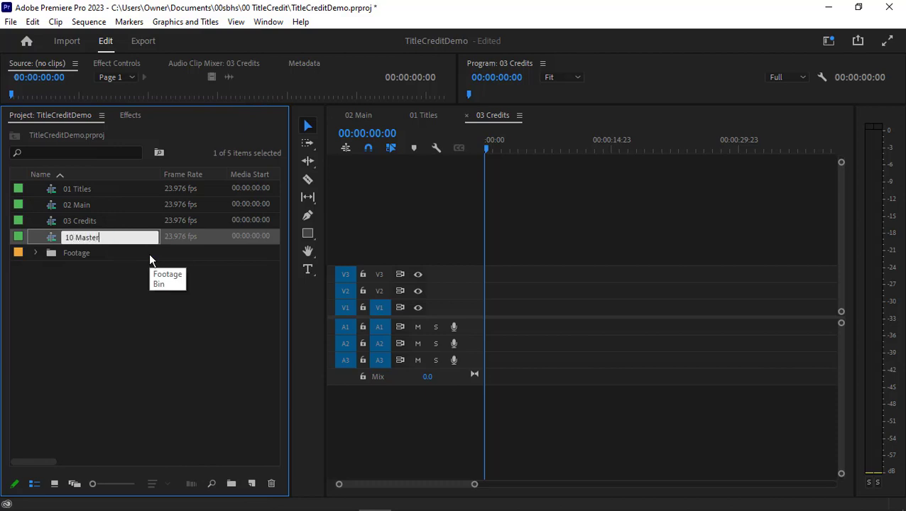
{"action": "key", "text": "Tab"}
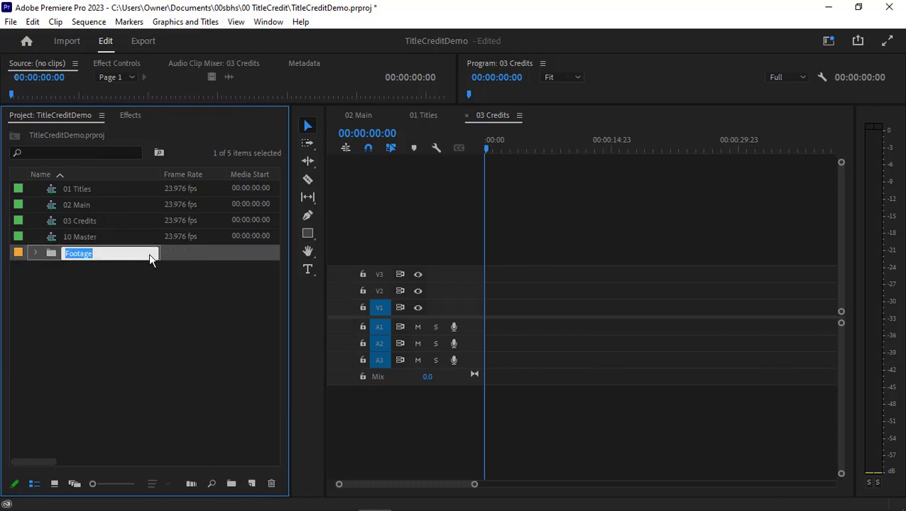
{"action": "left_click", "coordinate": [119, 301]}
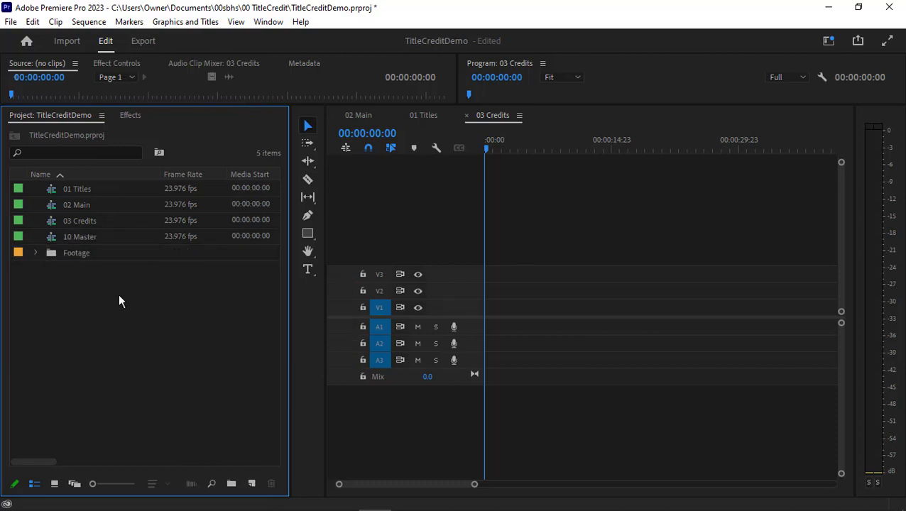
- Open the 01 Titles sequence and reset the Editing workspace to its saved layout
{"action": "double_click", "coordinate": [57, 194]}
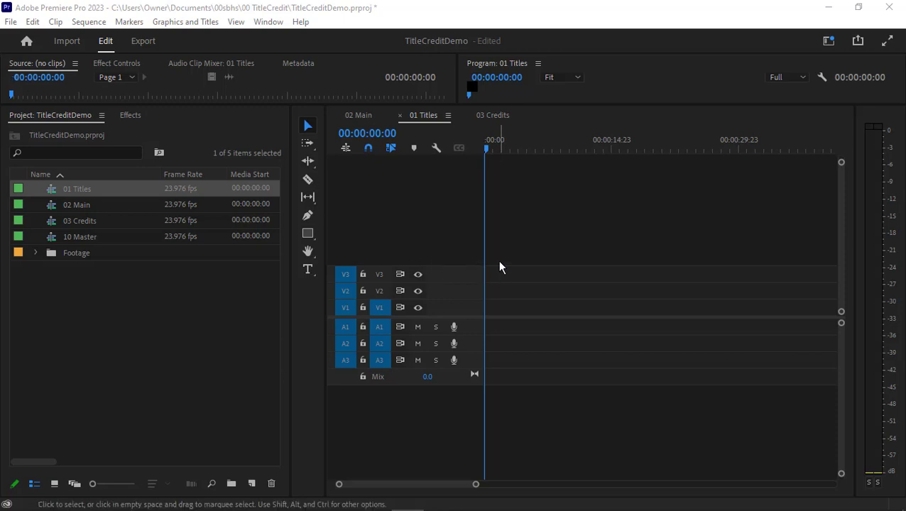
{"action": "left_click", "coordinate": [469, 104]}
{"action": "left_click_drag", "start_coordinate": [468, 129], "coordinate": [468, 346]}
{"action": "left_click", "coordinate": [268, 22]}
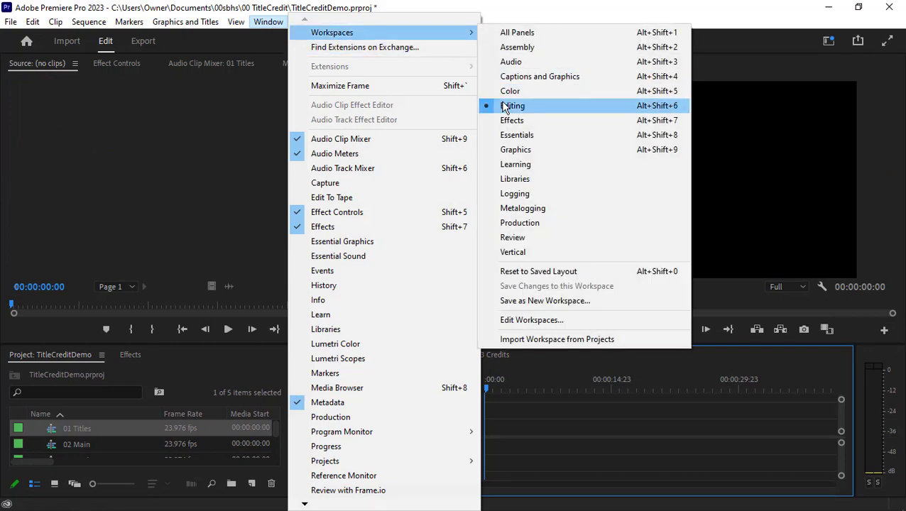
{"action": "left_click", "coordinate": [553, 272]}
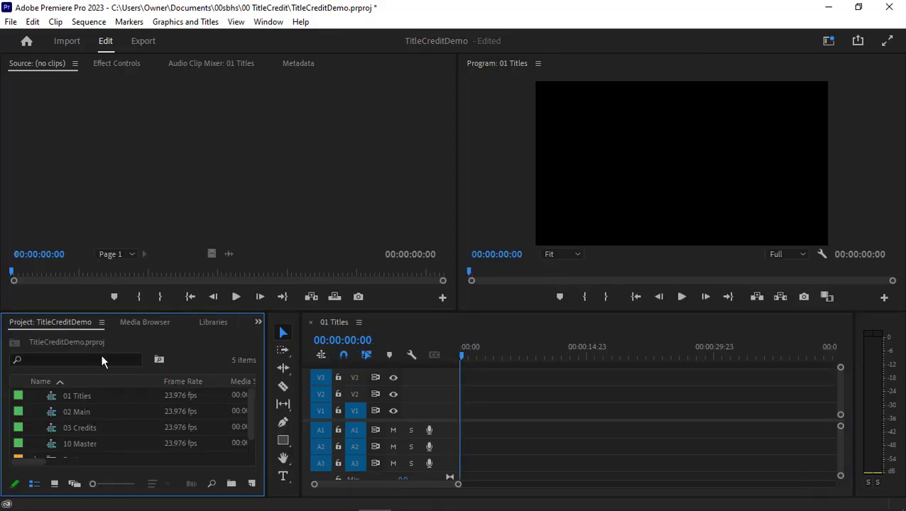
- Preview the clip A001_C064_09224Y_001.mp4 from the Footage bin and view its effect controls
{"action": "scroll", "coordinate": [68, 417], "scroll_direction": "down", "scroll_amount": 1}
{"action": "left_click", "coordinate": [36, 443]}
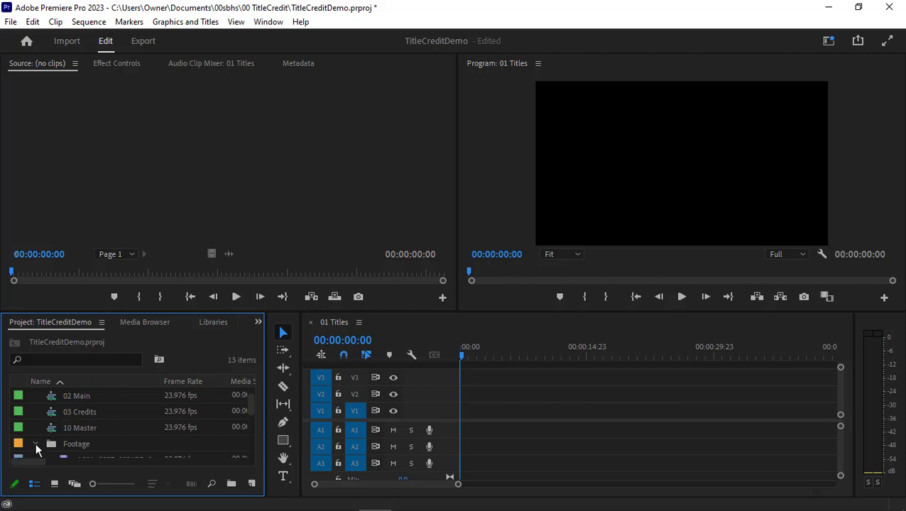
{"action": "scroll", "coordinate": [38, 448], "scroll_direction": "down", "scroll_amount": 2}
{"action": "left_click", "coordinate": [71, 444]}
{"action": "double_click", "coordinate": [71, 442]}
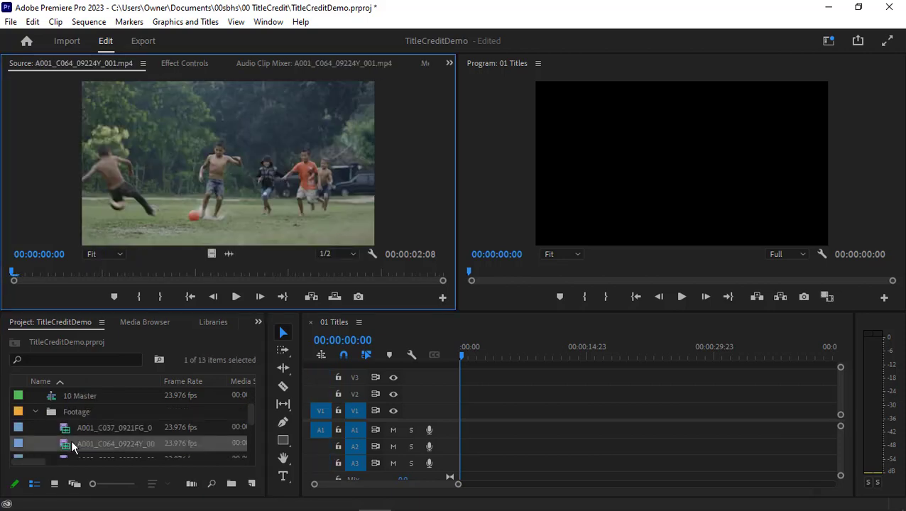
{"action": "left_click", "coordinate": [184, 64]}
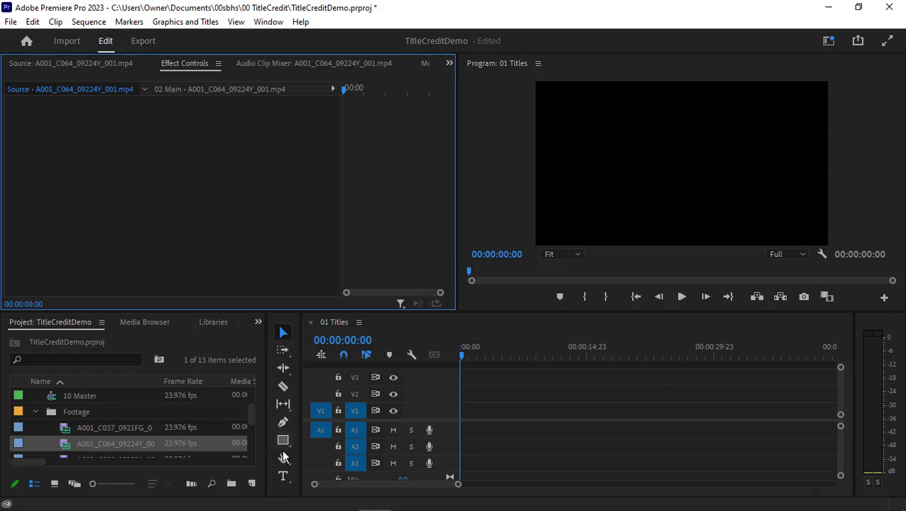
- Add a text graphic at the start of the 01 Titles sequence reading "Your Film Title", with each word on its own line
{"action": "left_click", "coordinate": [283, 478]}
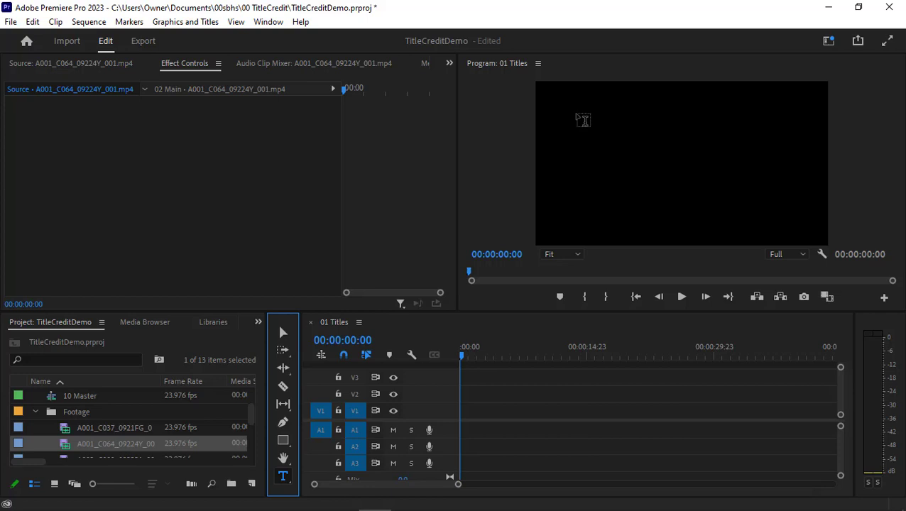
{"action": "left_click", "coordinate": [579, 120]}
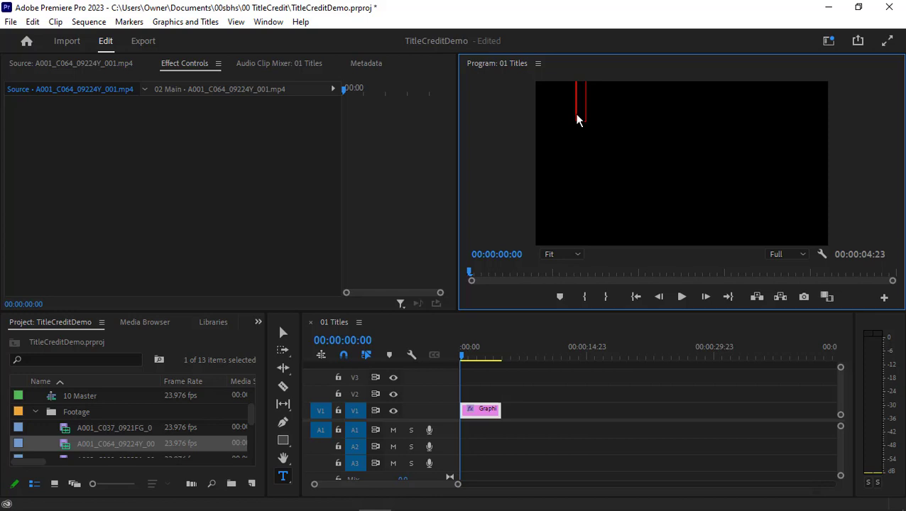
{"action": "type", "text": "Your"}
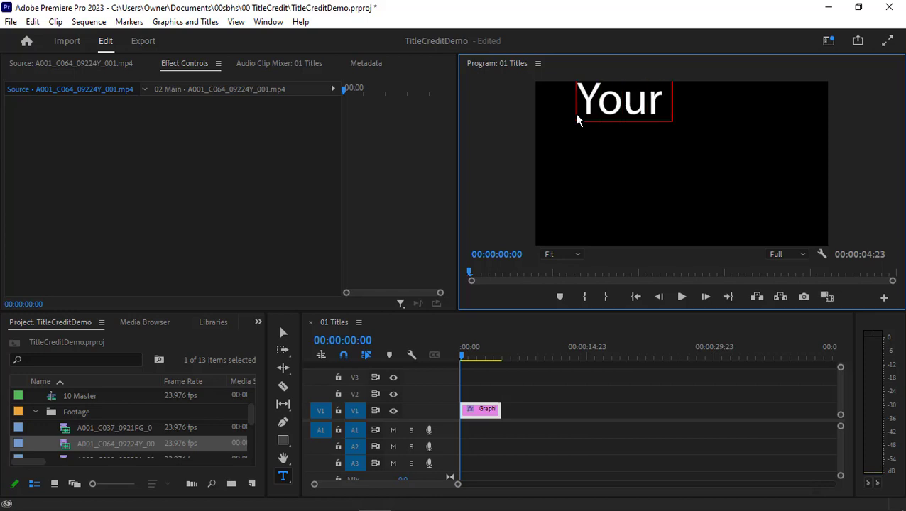
{"action": "key", "text": "Return"}
{"action": "type", "text": "Film T"}
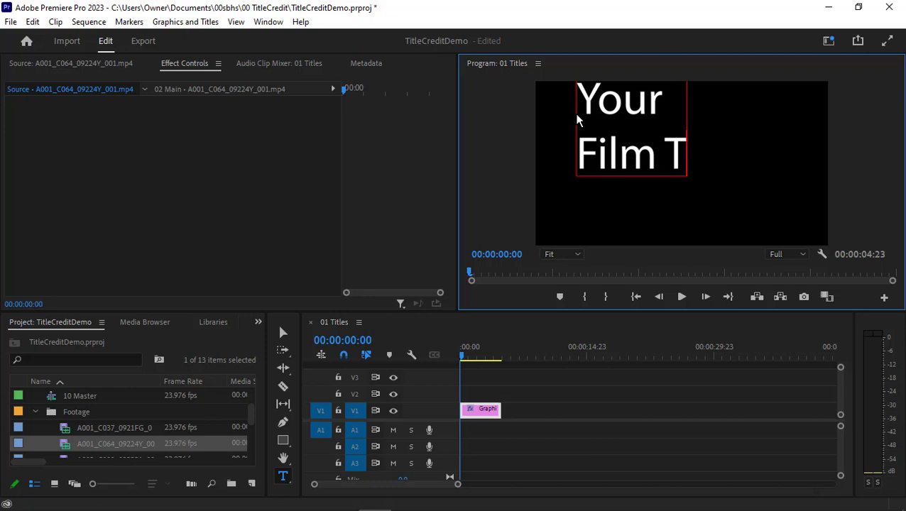
{"action": "key", "text": "BackSpace"}
{"action": "key", "text": "BackSpace"}
{"action": "key", "text": "Return"}
{"action": "type", "text": "Titles"}
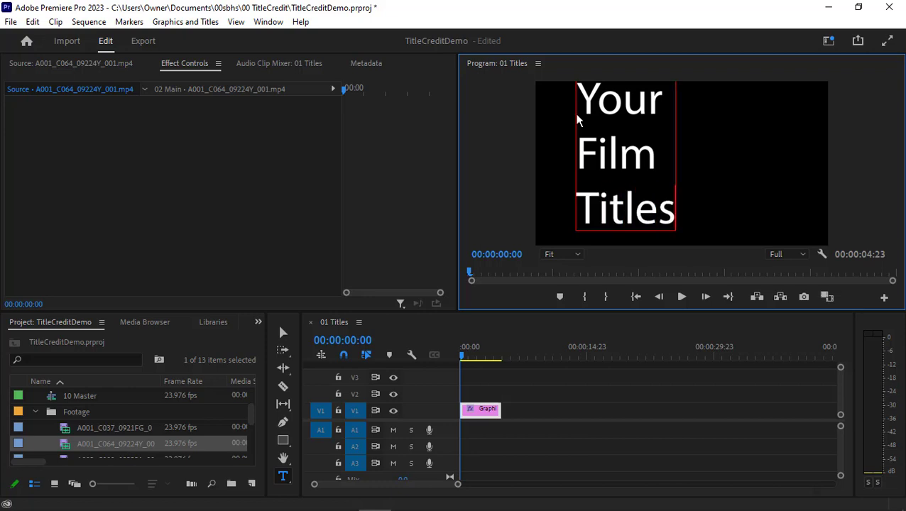
{"action": "key", "text": "BackSpace"}
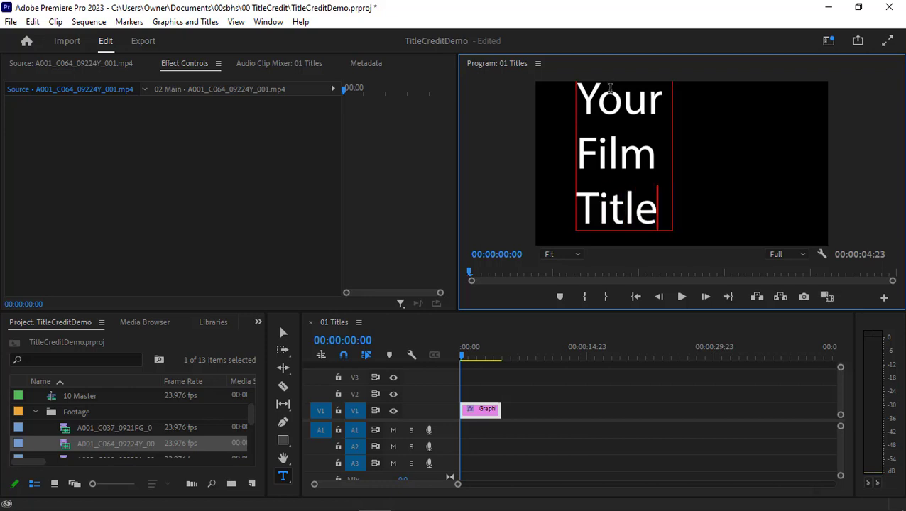
- Select the whole title text, switch to the Captions and Graphics workspace and widen its Program monitor
{"action": "left_click_drag", "start_coordinate": [581, 101], "coordinate": [667, 208]}
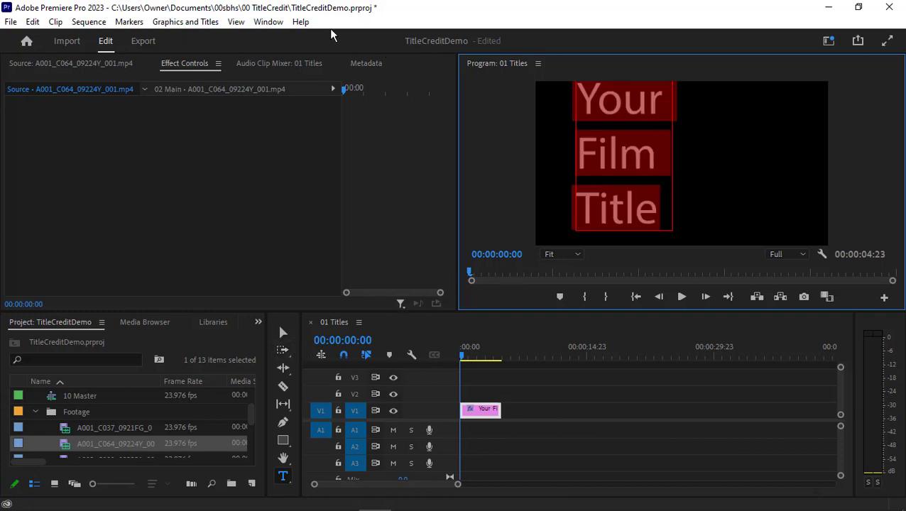
{"action": "left_click", "coordinate": [272, 25]}
{"action": "mouse_move", "coordinate": [310, 33]}
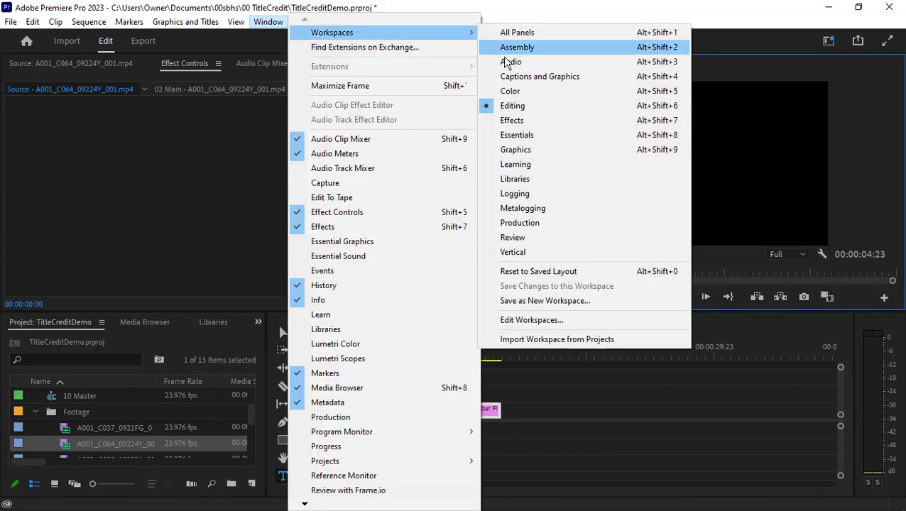
{"action": "left_click", "coordinate": [525, 76]}
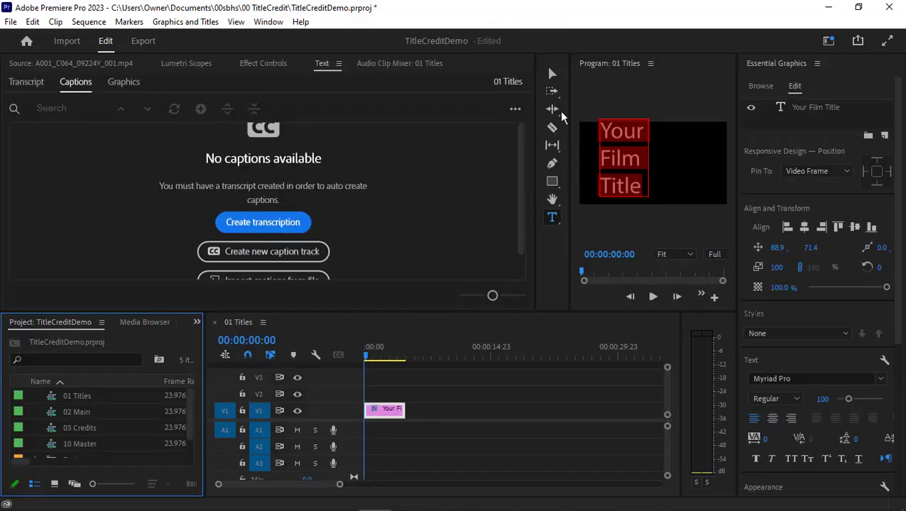
{"action": "left_click", "coordinate": [764, 91]}
{"action": "left_click", "coordinate": [794, 87]}
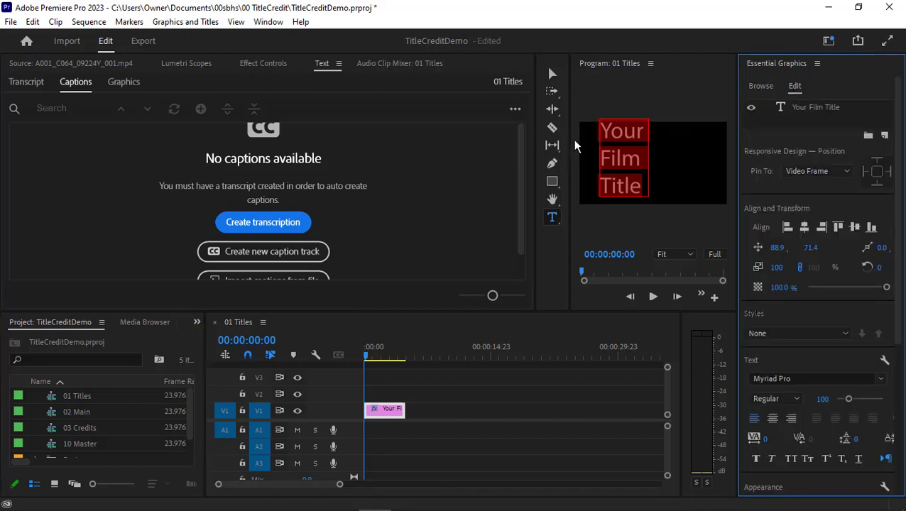
{"action": "left_click_drag", "start_coordinate": [569, 139], "coordinate": [412, 162]}
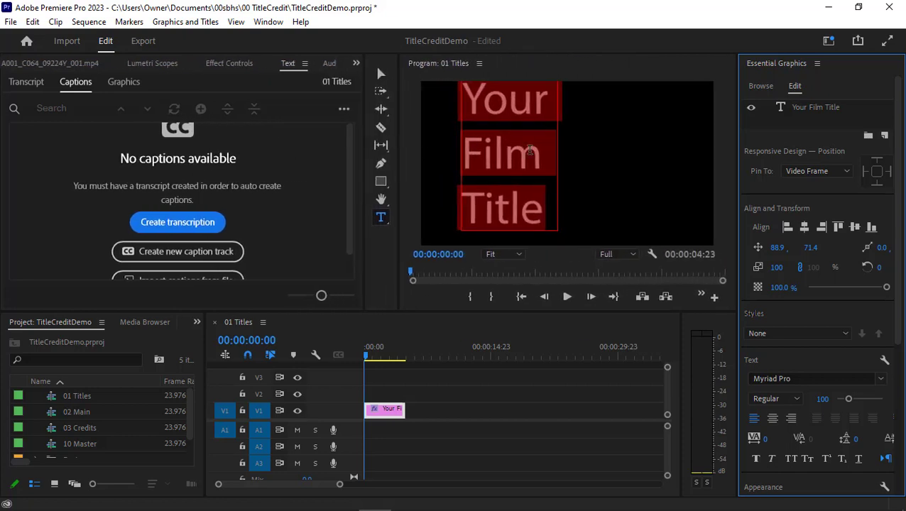
- Center-align the title's text lines and center the title horizontally in the video frame
{"action": "left_click", "coordinate": [772, 423]}
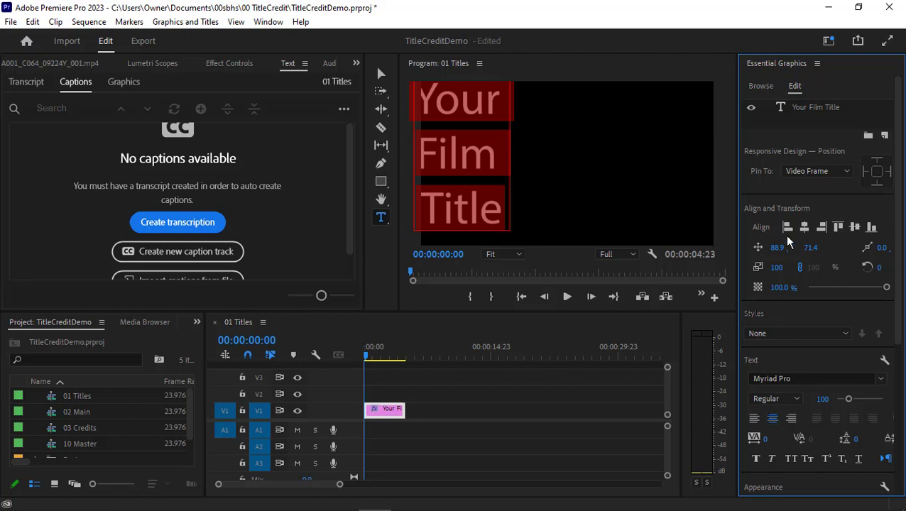
{"action": "scroll", "coordinate": [787, 241], "scroll_direction": "down", "scroll_amount": 1}
{"action": "scroll", "coordinate": [787, 242], "scroll_direction": "up", "scroll_amount": 1}
{"action": "left_click", "coordinate": [804, 228]}
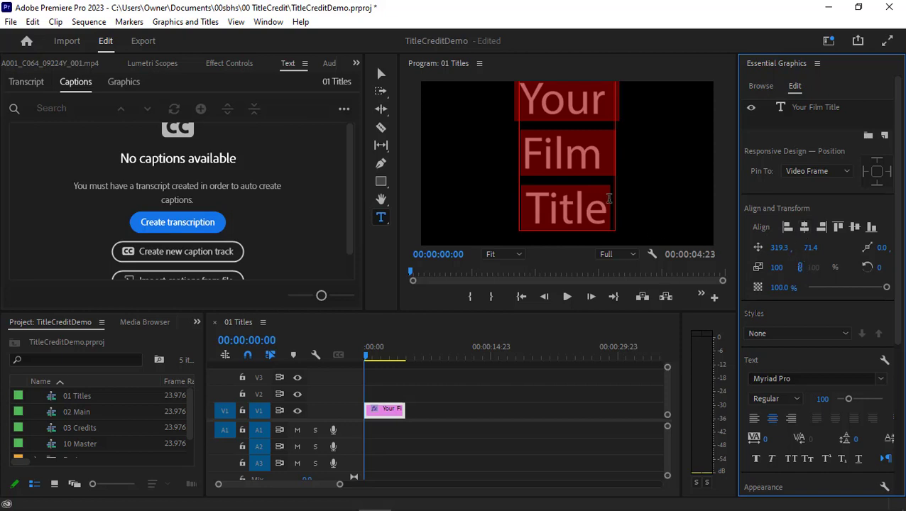
- Advance the playhead by one frame and enlarge the Program monitor and Essential Graphics areas of the workspace
{"action": "key", "text": "Right"}
{"action": "left_click_drag", "start_coordinate": [397, 225], "coordinate": [265, 225]}
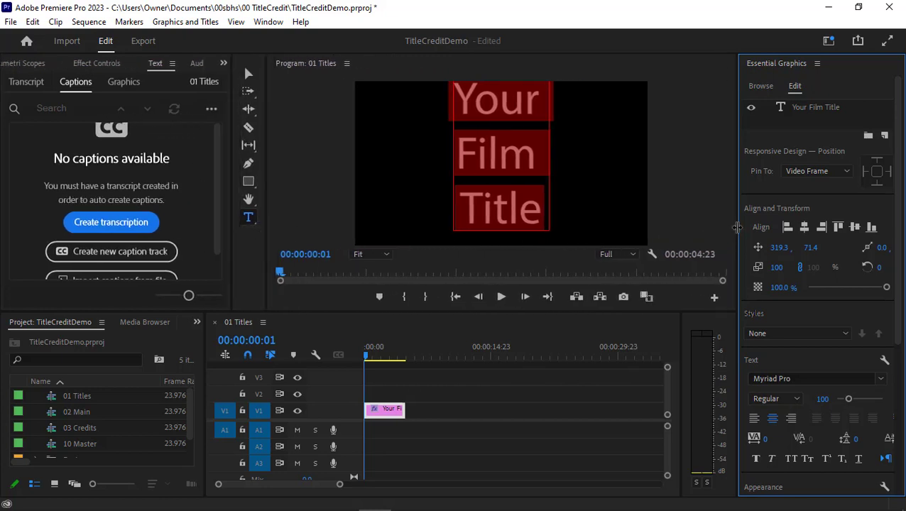
{"action": "left_click_drag", "start_coordinate": [739, 234], "coordinate": [575, 232]}
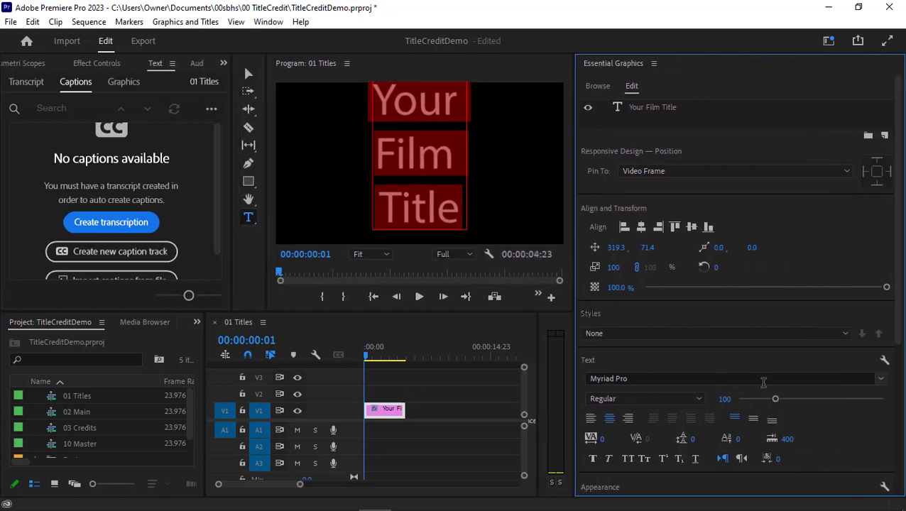
- Reduce the title's font size to 89 and change its font to Rockwell Extra Bold
{"action": "left_click_drag", "start_coordinate": [774, 401], "coordinate": [772, 401]}
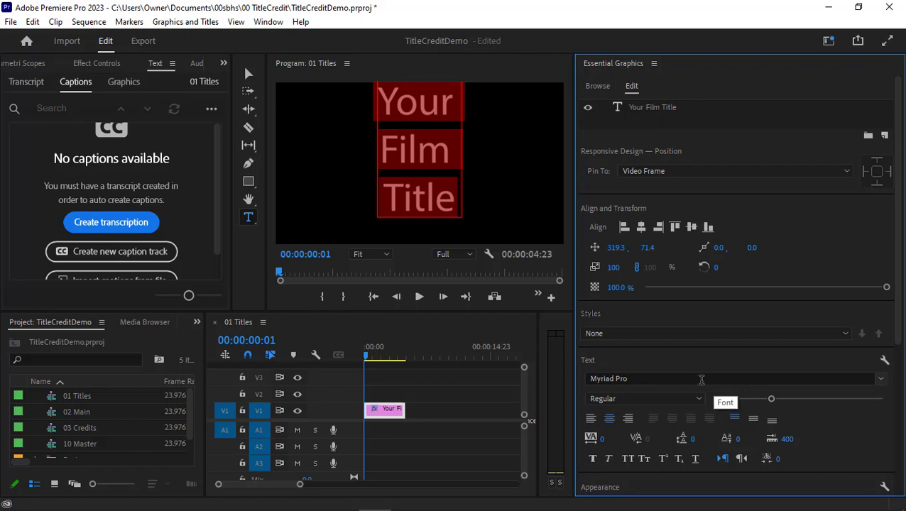
{"action": "left_click", "coordinate": [877, 378]}
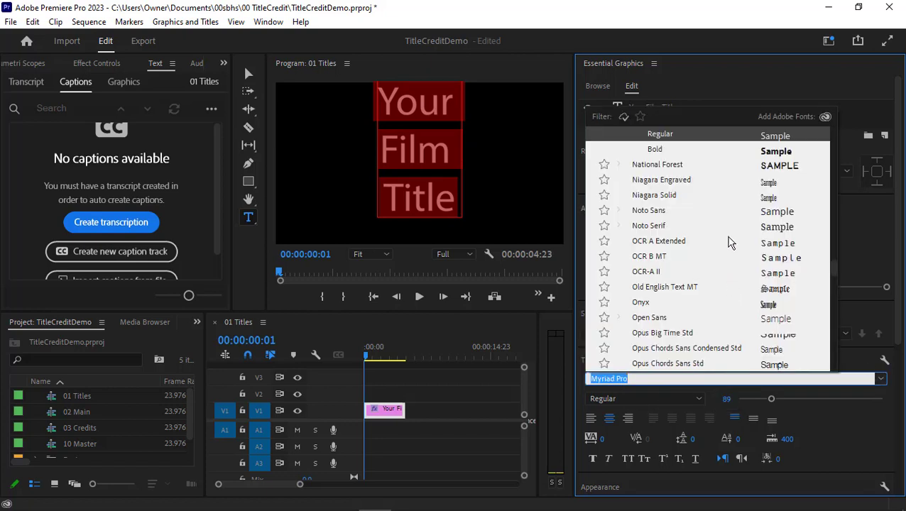
{"action": "scroll", "coordinate": [726, 198], "scroll_direction": "up", "scroll_amount": 1}
{"action": "scroll", "coordinate": [726, 193], "scroll_direction": "down", "scroll_amount": 3}
{"action": "scroll", "coordinate": [727, 193], "scroll_direction": "down", "scroll_amount": 3}
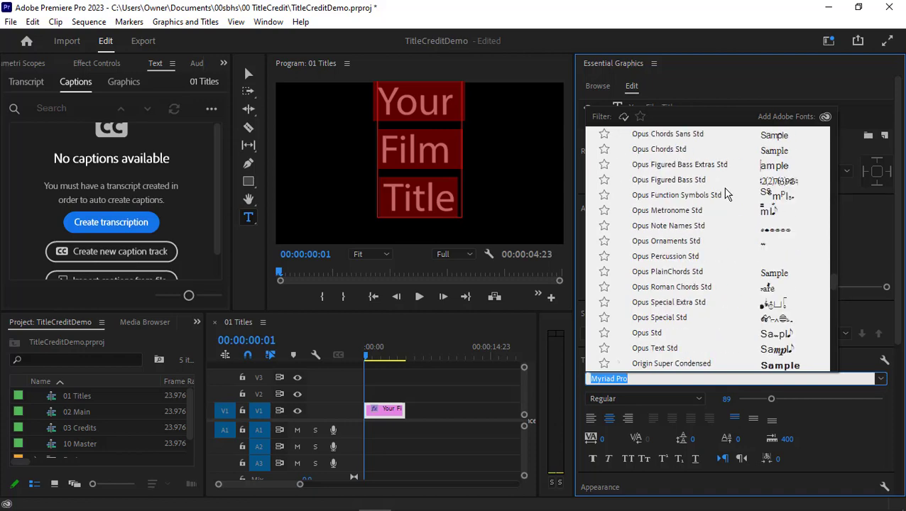
{"action": "scroll", "coordinate": [727, 193], "scroll_direction": "down", "scroll_amount": 6}
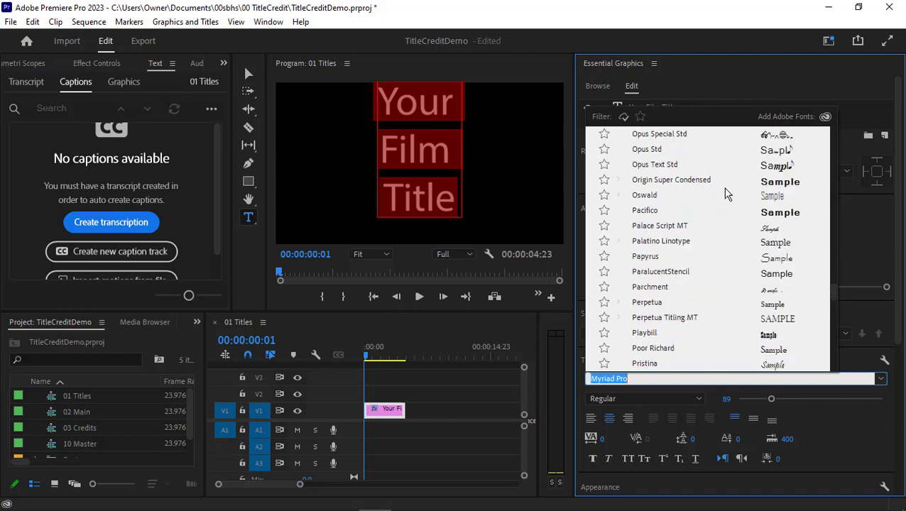
{"action": "scroll", "coordinate": [727, 193], "scroll_direction": "down", "scroll_amount": 3}
{"action": "scroll", "coordinate": [727, 193], "scroll_direction": "down", "scroll_amount": 2}
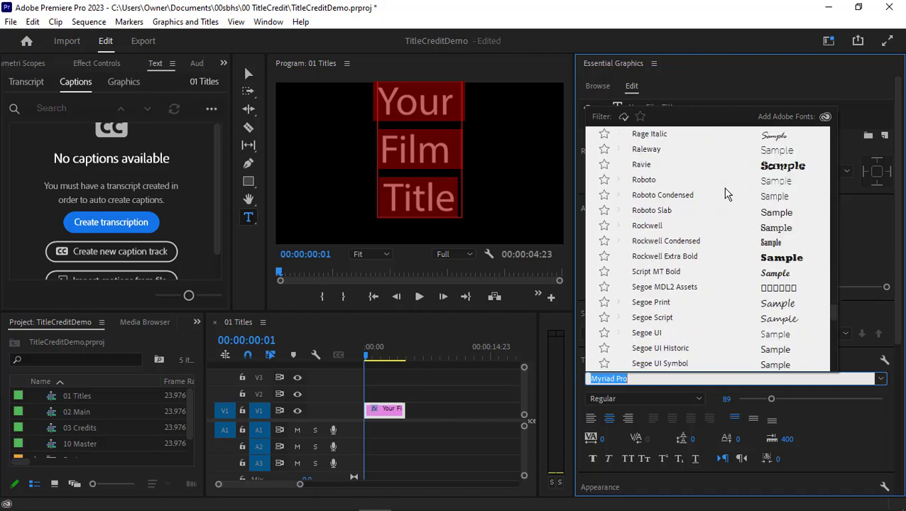
{"action": "left_click", "coordinate": [695, 256]}
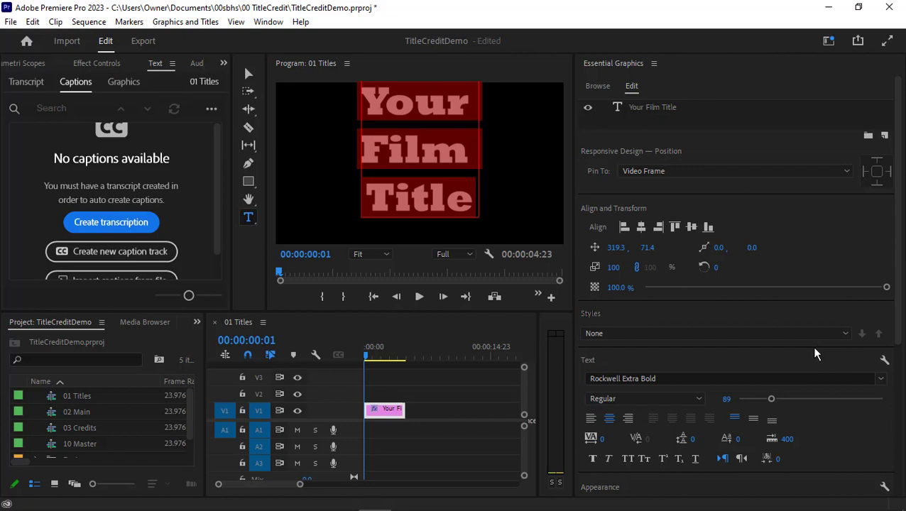
- Tighten the line spacing of the title text by setting its leading to -17
{"action": "scroll", "coordinate": [772, 427], "scroll_direction": "down", "scroll_amount": 3}
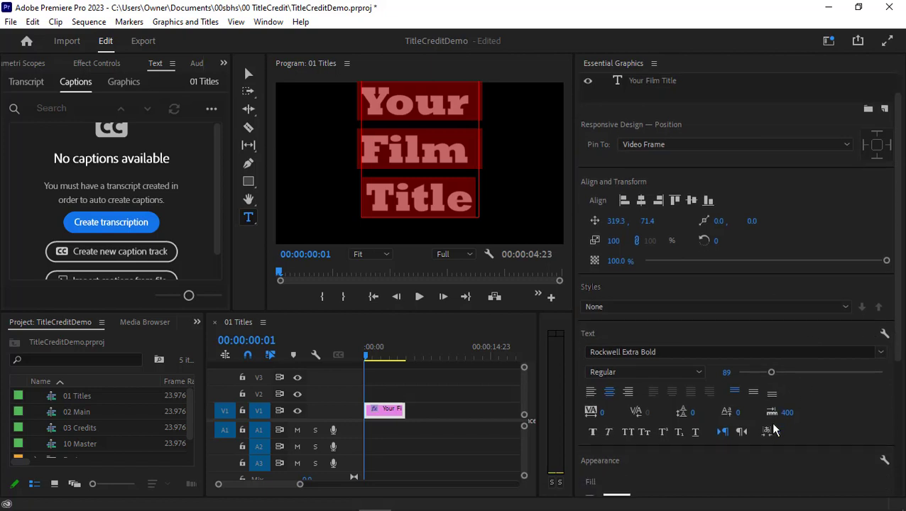
{"action": "scroll", "coordinate": [774, 429], "scroll_direction": "down", "scroll_amount": 4}
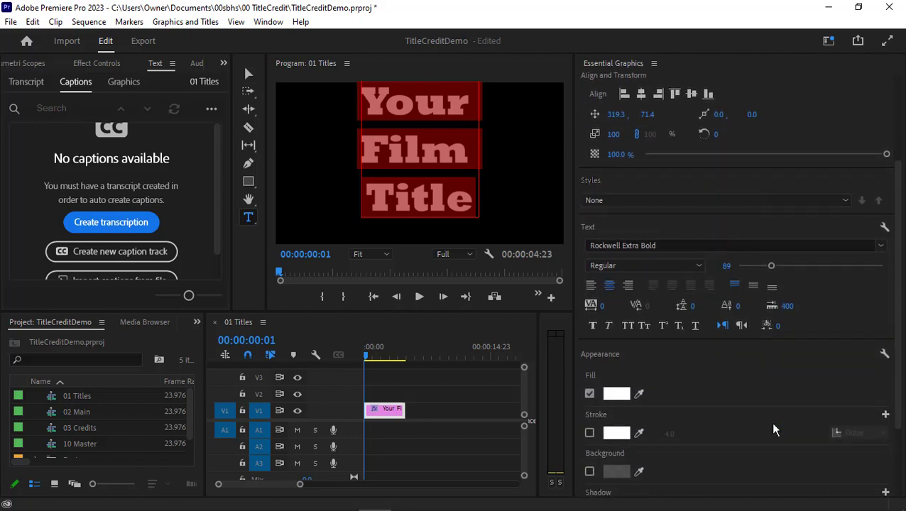
{"action": "left_click", "coordinate": [695, 308]}
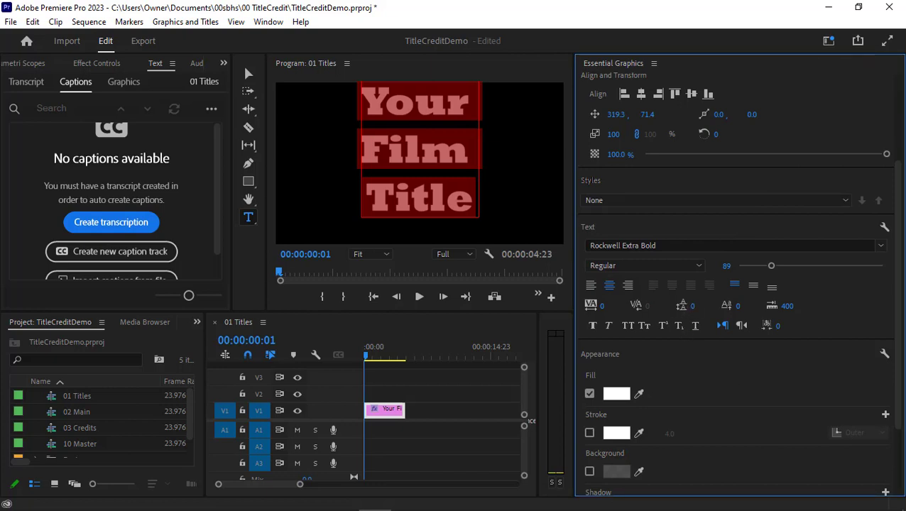
{"action": "left_click_drag", "start_coordinate": [695, 308], "coordinate": [707, 306]}
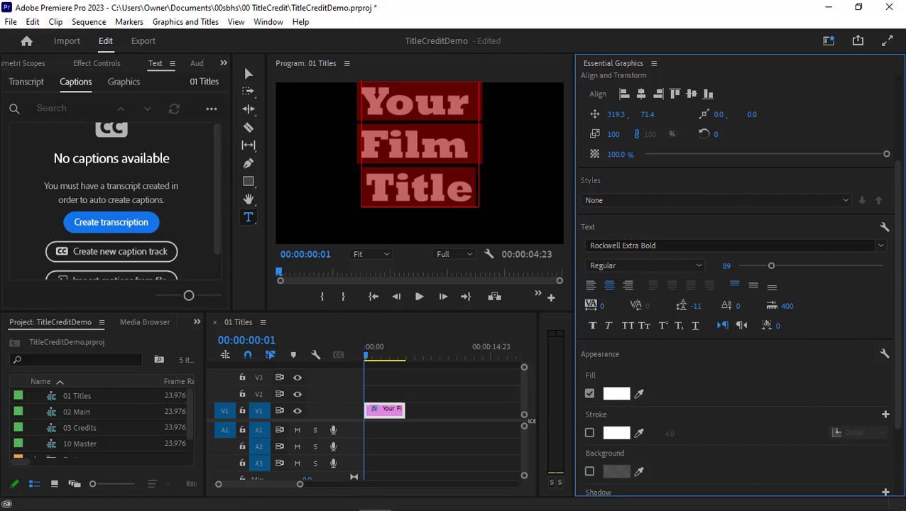
{"action": "left_click_drag", "start_coordinate": [696, 306], "coordinate": [692, 305]}
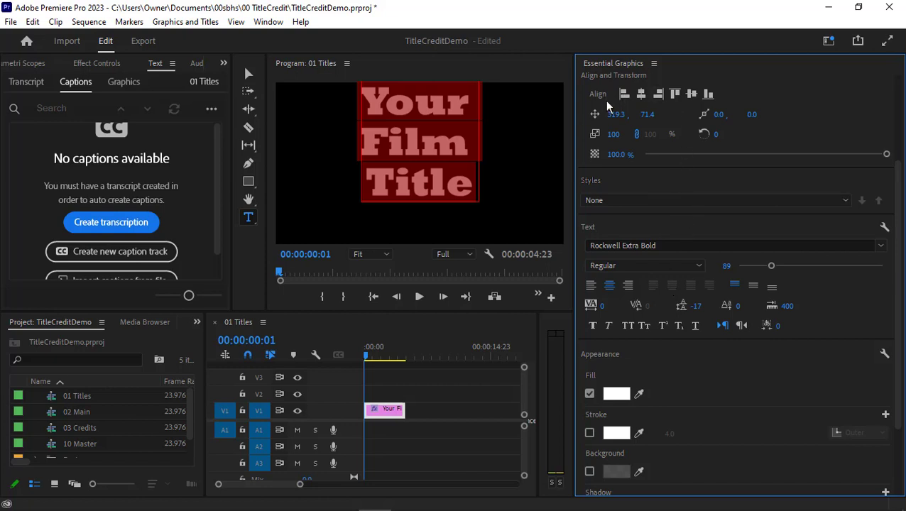
- Center the title vertically and horizontally in the video frame
{"action": "left_click", "coordinate": [691, 94]}
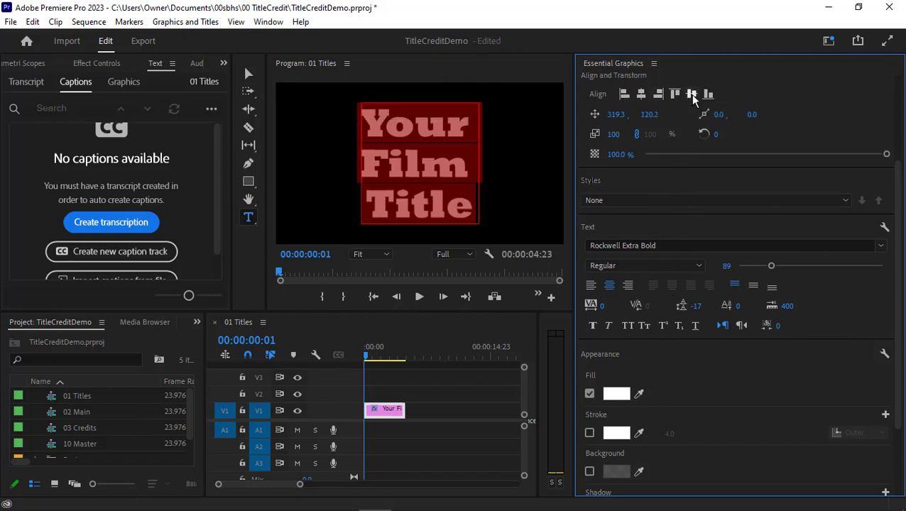
{"action": "left_click", "coordinate": [641, 95]}
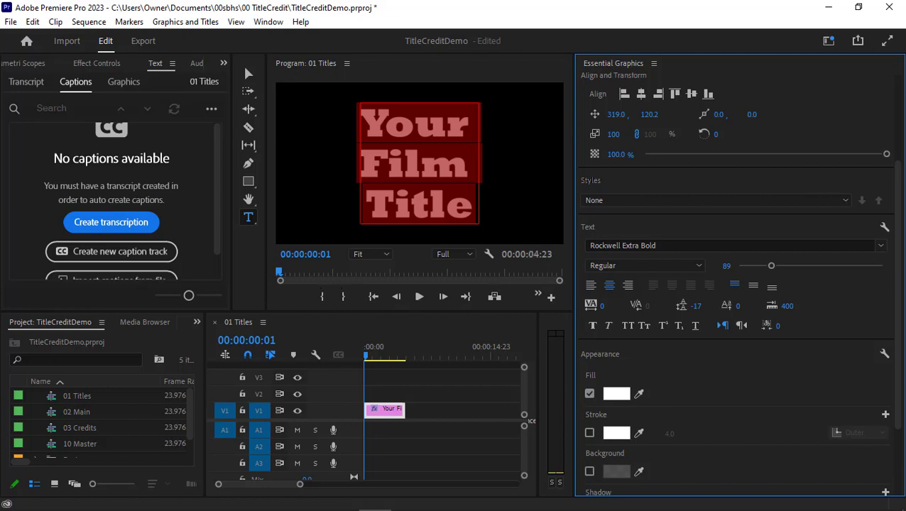
- Reset the workspace to its saved layout and widen the Program monitor
{"action": "left_click", "coordinate": [408, 510]}
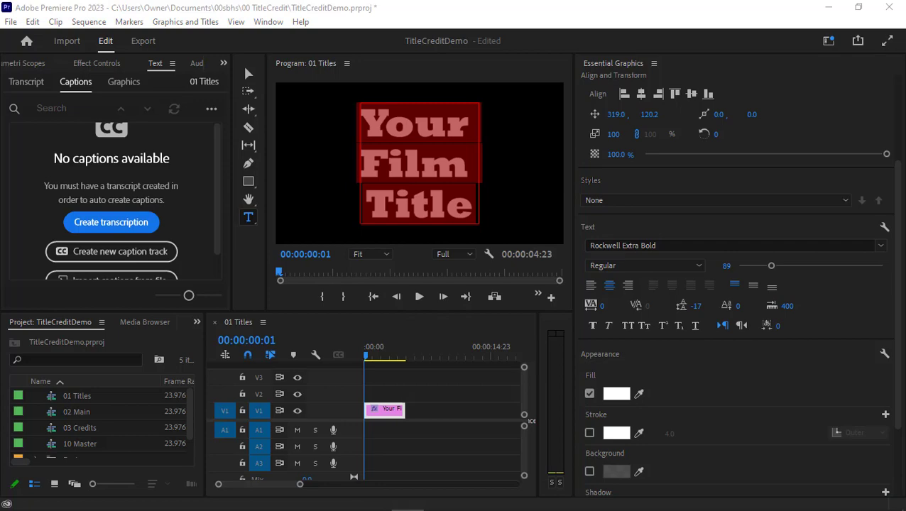
{"action": "left_click", "coordinate": [268, 22]}
{"action": "mouse_move", "coordinate": [331, 32]}
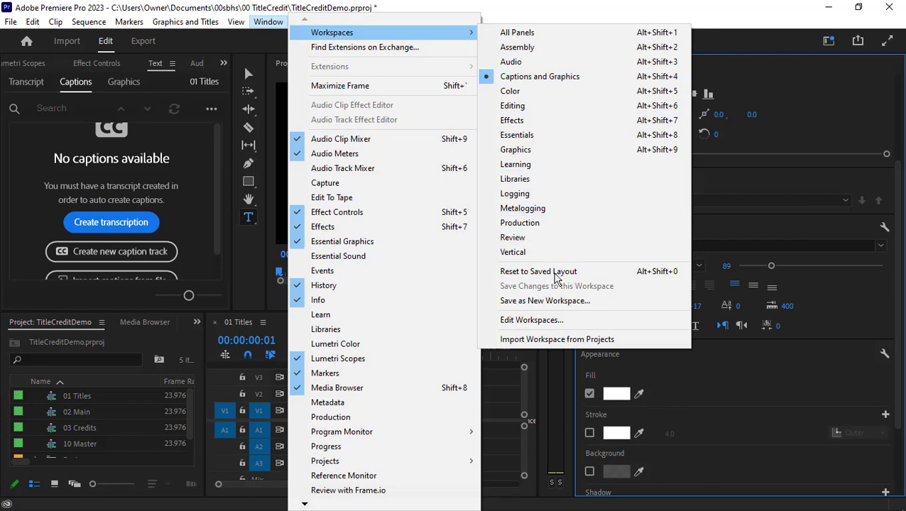
{"action": "left_click", "coordinate": [556, 275]}
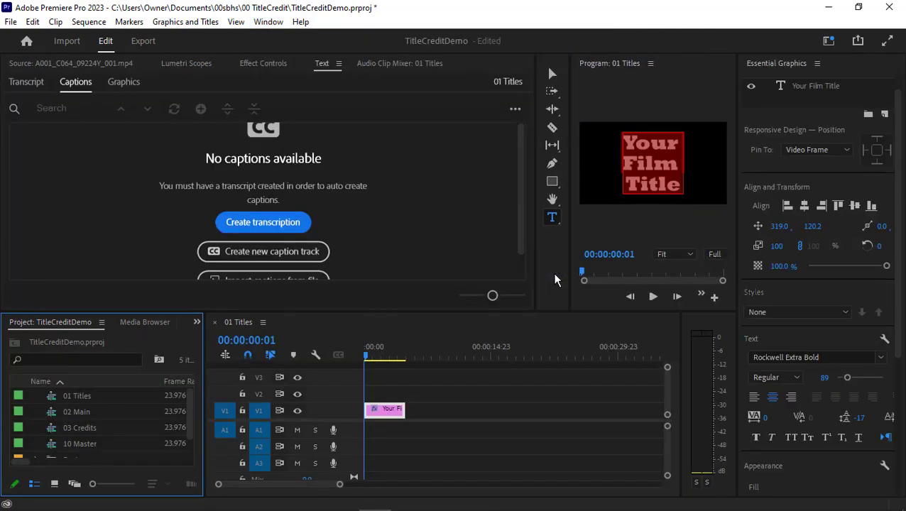
{"action": "left_click_drag", "start_coordinate": [570, 202], "coordinate": [384, 204]}
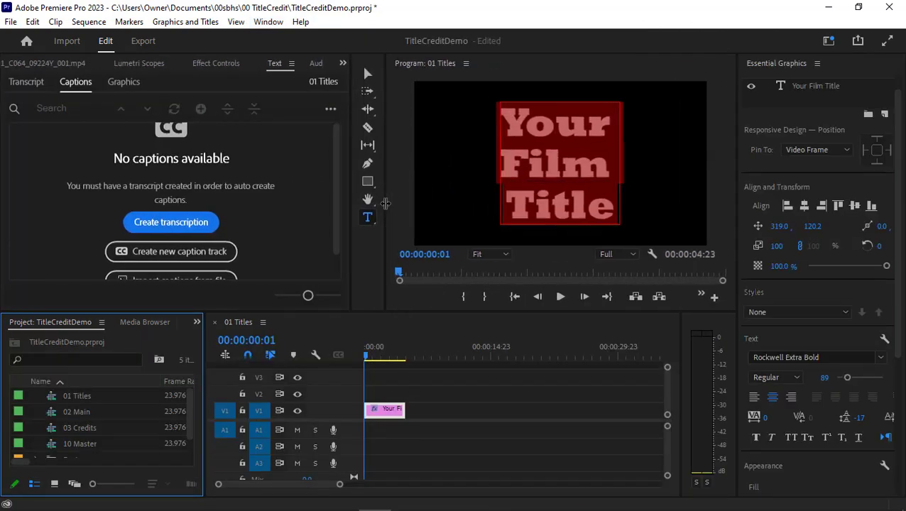
{"action": "left_click", "coordinate": [377, 355]}
{"action": "left_click", "coordinate": [393, 355]}
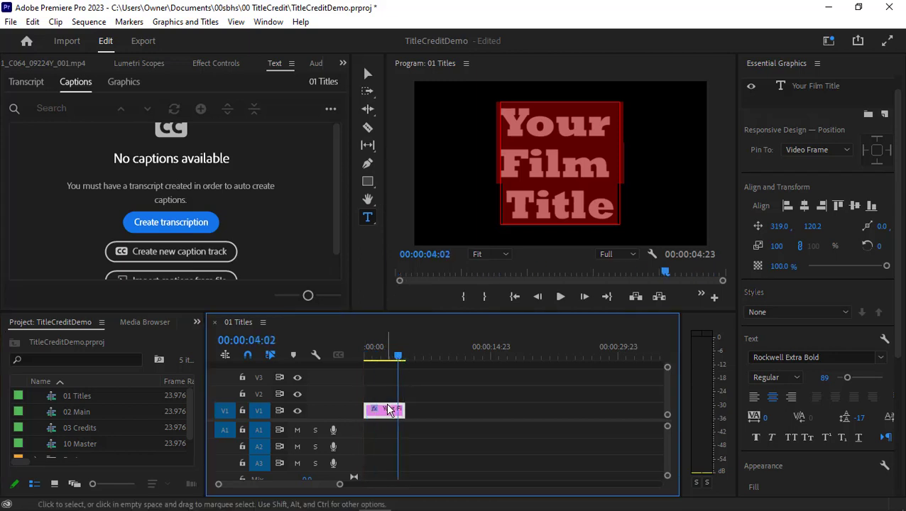
{"action": "right_click", "coordinate": [388, 409]}
{"action": "left_click", "coordinate": [418, 420]}
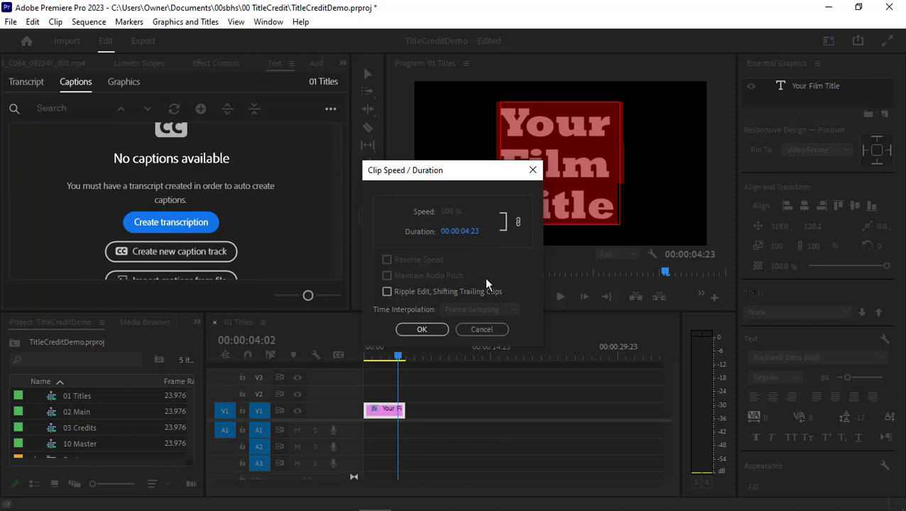
{"action": "left_click", "coordinate": [482, 330]}
- Set the duration of the title clip on V1 to 00:00:10:00
{"action": "right_click", "coordinate": [389, 410]}
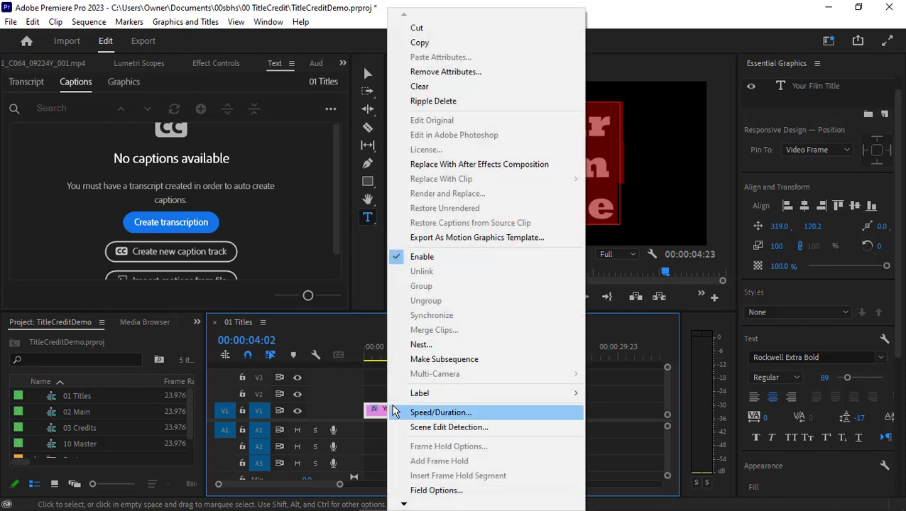
{"action": "left_click", "coordinate": [430, 413]}
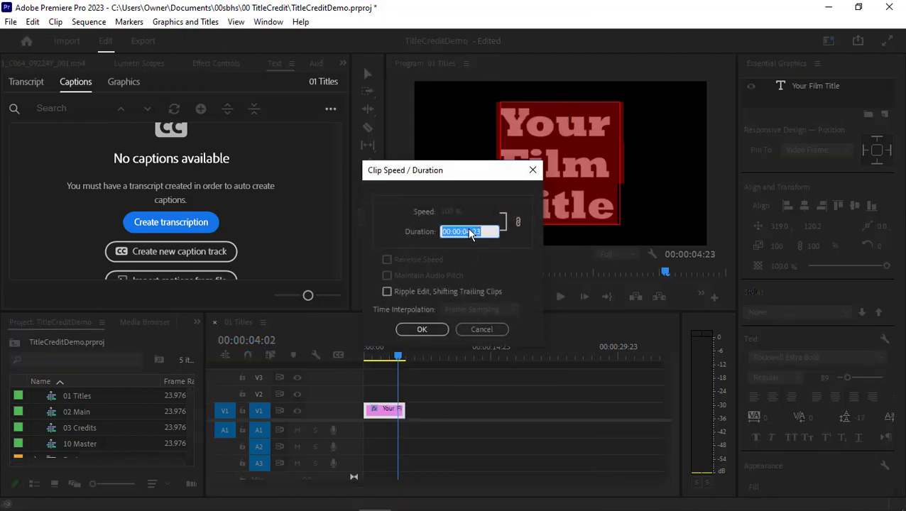
{"action": "type", "text": "10:"}
{"action": "type", "text": "0"}
{"action": "type", "text": "00"}
{"action": "key", "text": "Tab"}
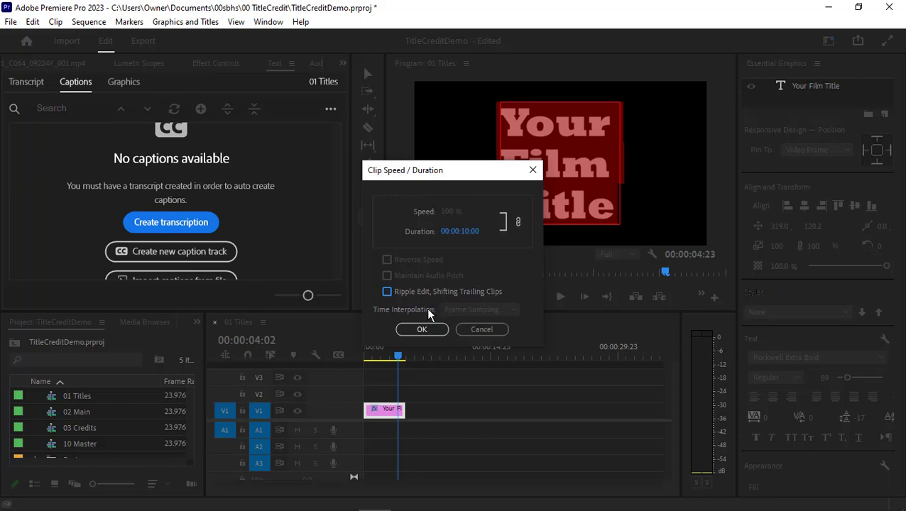
{"action": "left_click", "coordinate": [420, 329]}
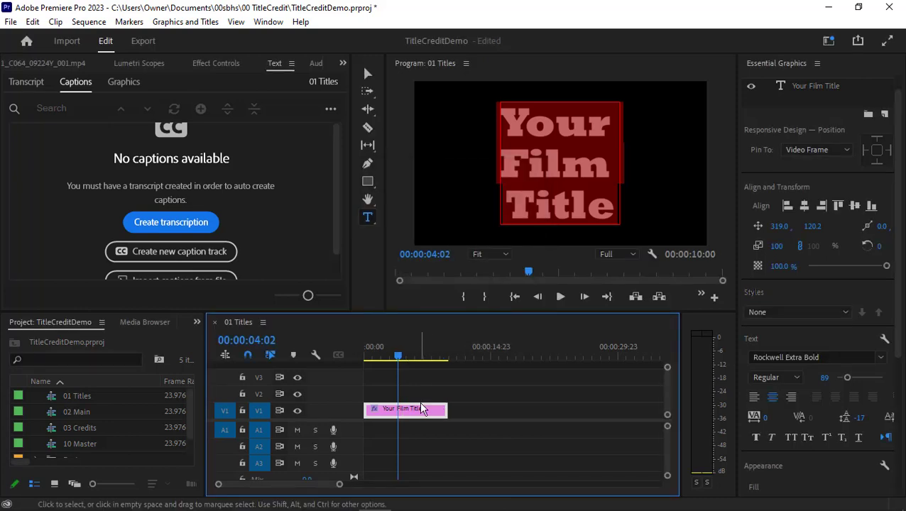
- Place the playhead at 00:00:03:00 and move the title clip so that it starts there
{"action": "left_click_drag", "start_coordinate": [428, 410], "coordinate": [448, 412]}
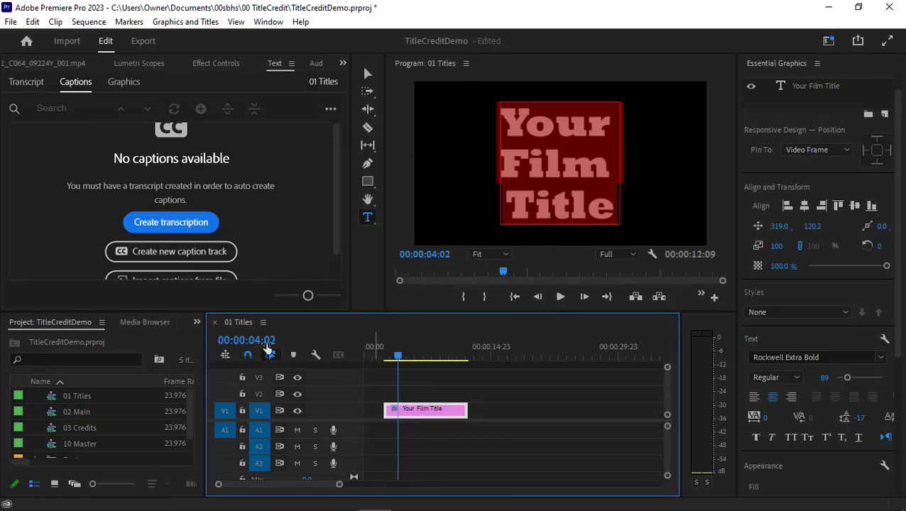
{"action": "left_click", "coordinate": [267, 341]}
{"action": "type", "text": "300"}
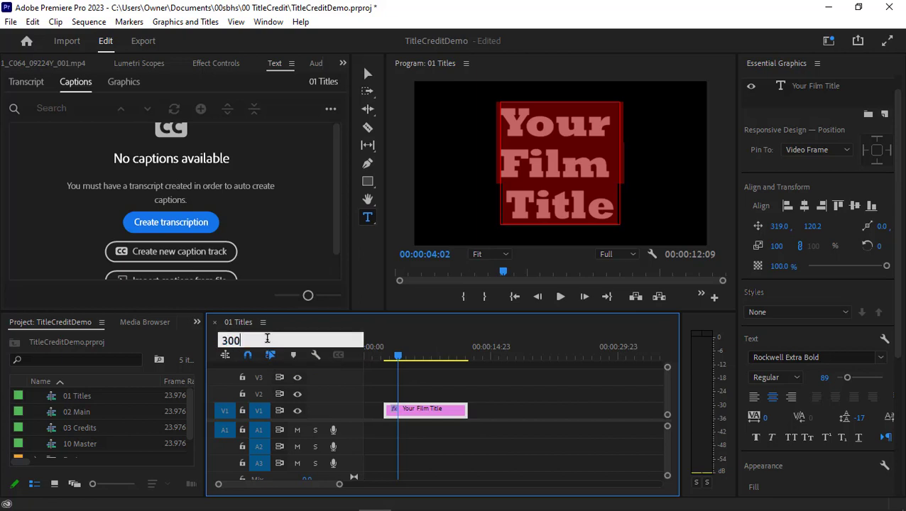
{"action": "key", "text": "Return"}
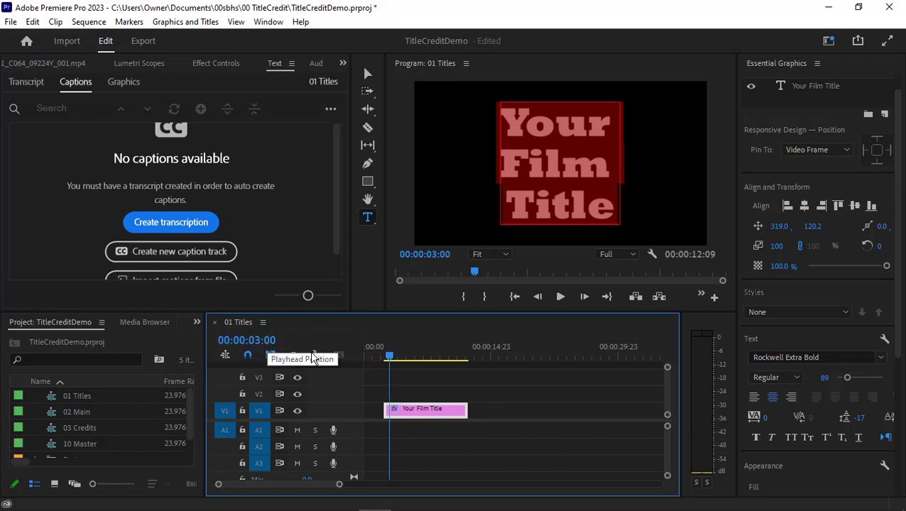
{"action": "left_click_drag", "start_coordinate": [410, 415], "coordinate": [416, 415]}
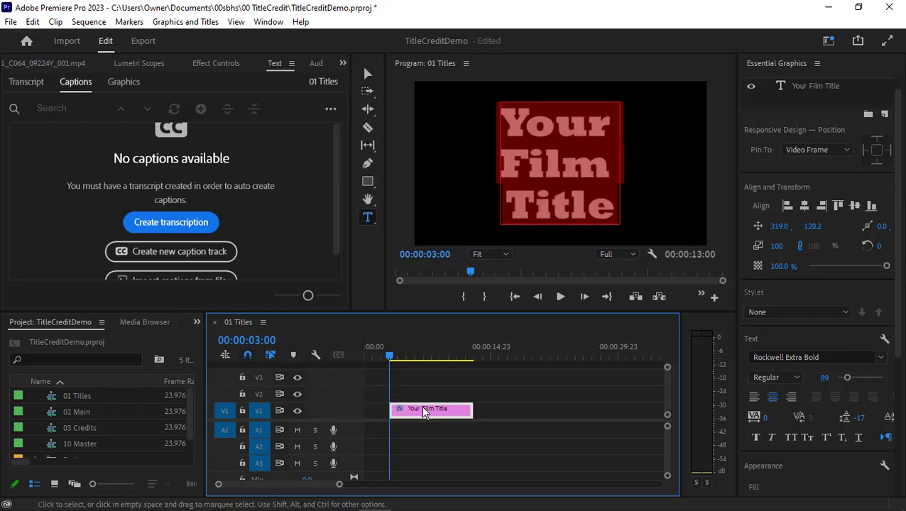
{"action": "mouse_move", "coordinate": [423, 411]}
{"action": "left_mouse_down"}
{"action": "mouse_move", "coordinate": [454, 413]}
{"action": "mouse_move", "coordinate": [430, 411]}
{"action": "left_mouse_up"}
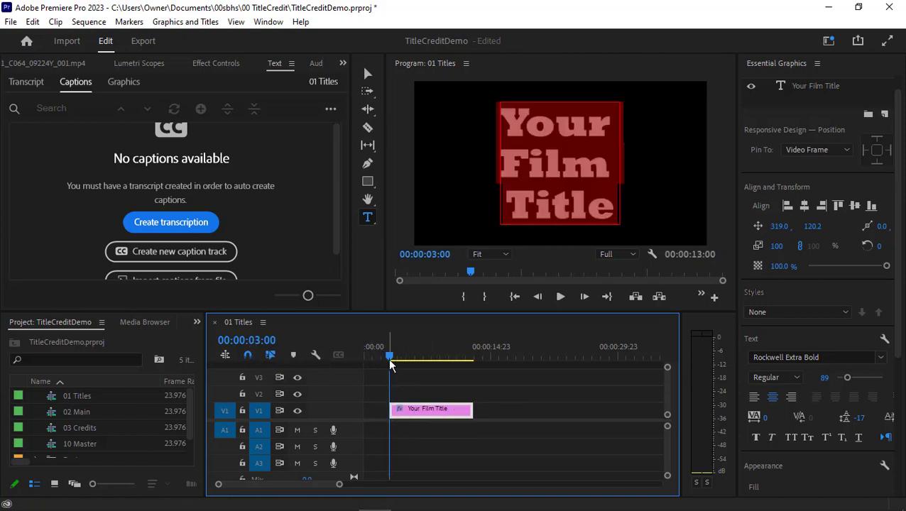
{"action": "left_click_drag", "start_coordinate": [418, 410], "coordinate": [427, 414]}
- Widen the Project panel area and show the Effects panel and the title clip's effect controls with Motion collapsed
{"action": "left_click_drag", "start_coordinate": [207, 350], "coordinate": [301, 353]}
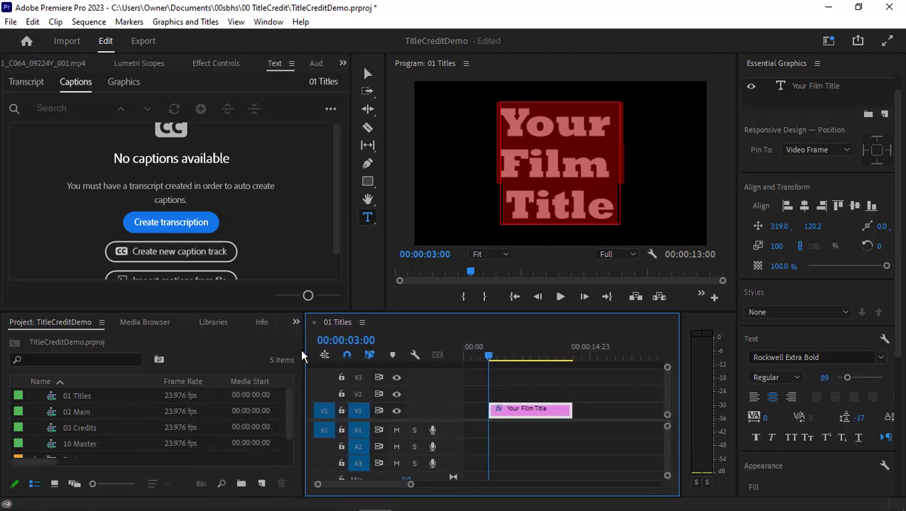
{"action": "left_click", "coordinate": [232, 325]}
{"action": "left_click", "coordinate": [269, 322]}
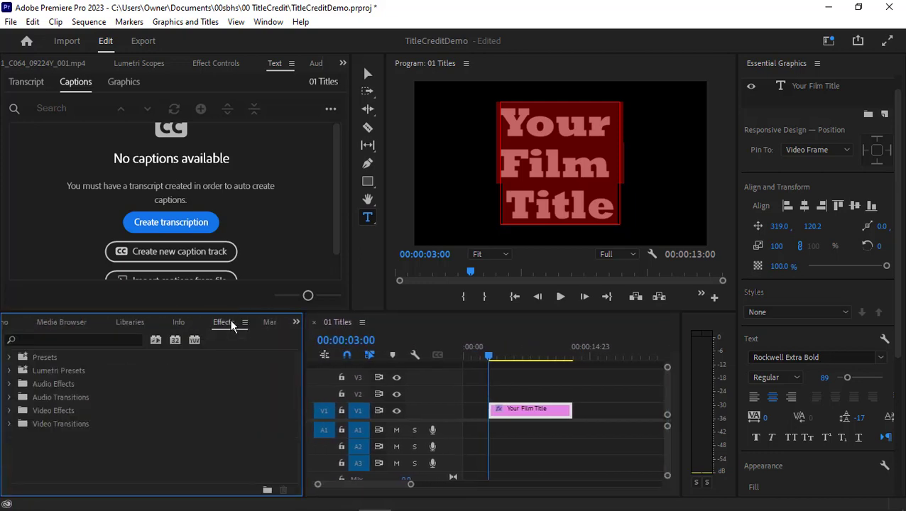
{"action": "left_click", "coordinate": [6, 323]}
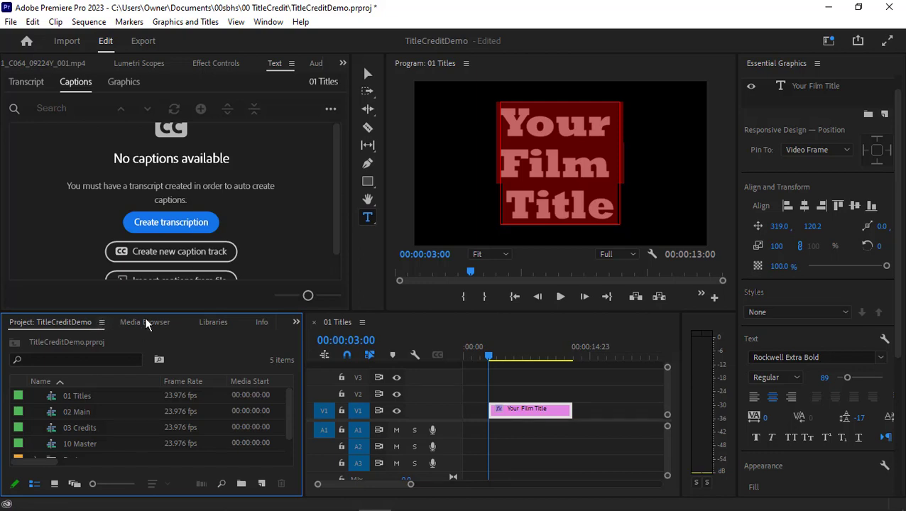
{"action": "scroll", "coordinate": [146, 323], "scroll_direction": "down", "scroll_amount": 6}
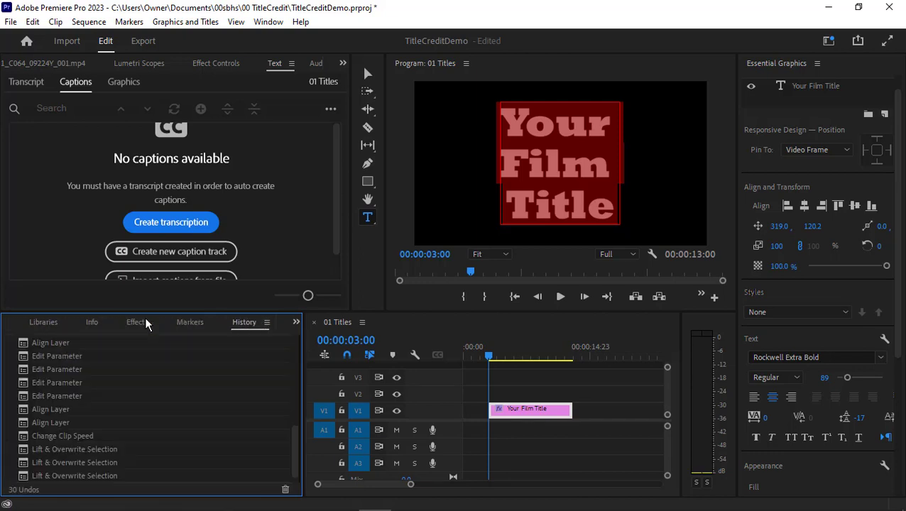
{"action": "scroll", "coordinate": [144, 319], "scroll_direction": "up", "scroll_amount": 2}
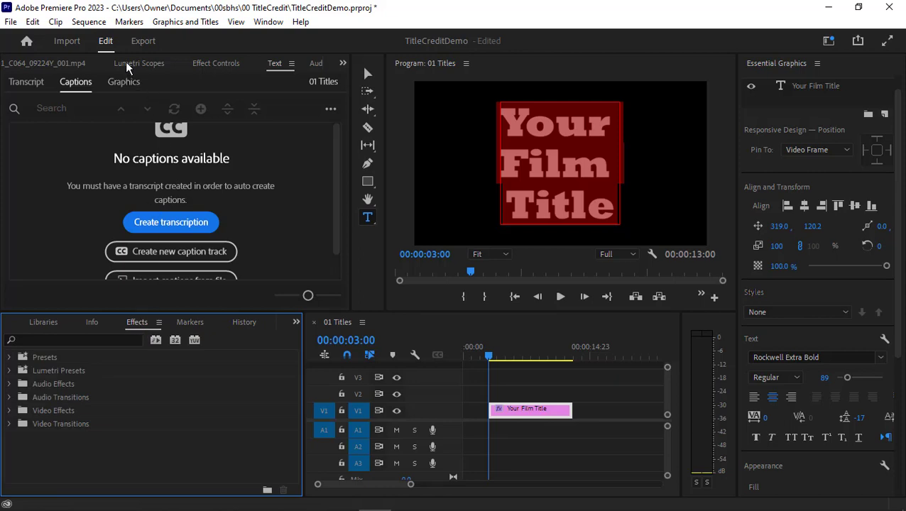
{"action": "left_click", "coordinate": [207, 64]}
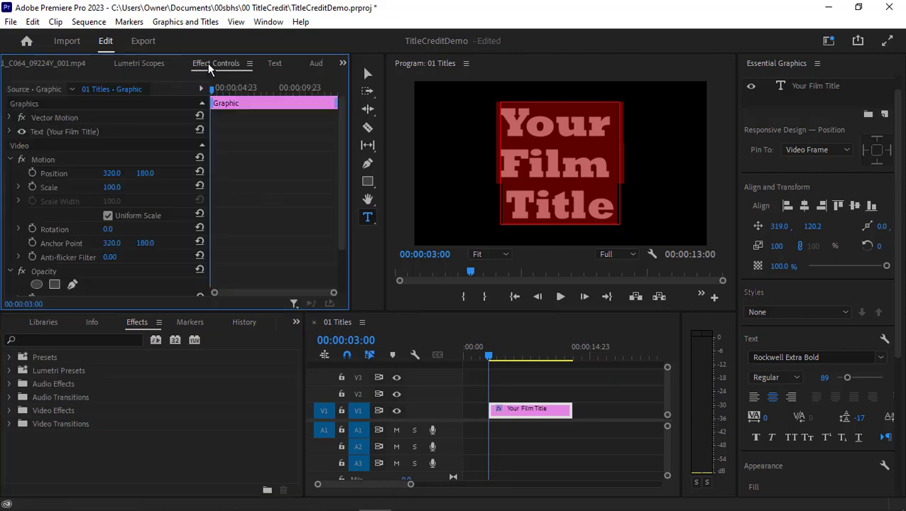
{"action": "left_click", "coordinate": [10, 160]}
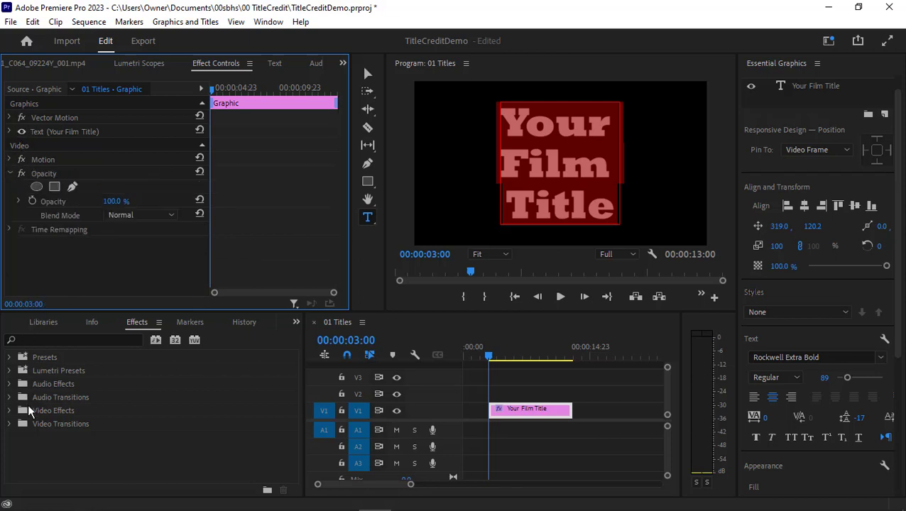
- Apply a Cross Dissolve video transition to the start of the title clip and scrub through the fade-in
{"action": "left_click", "coordinate": [10, 426]}
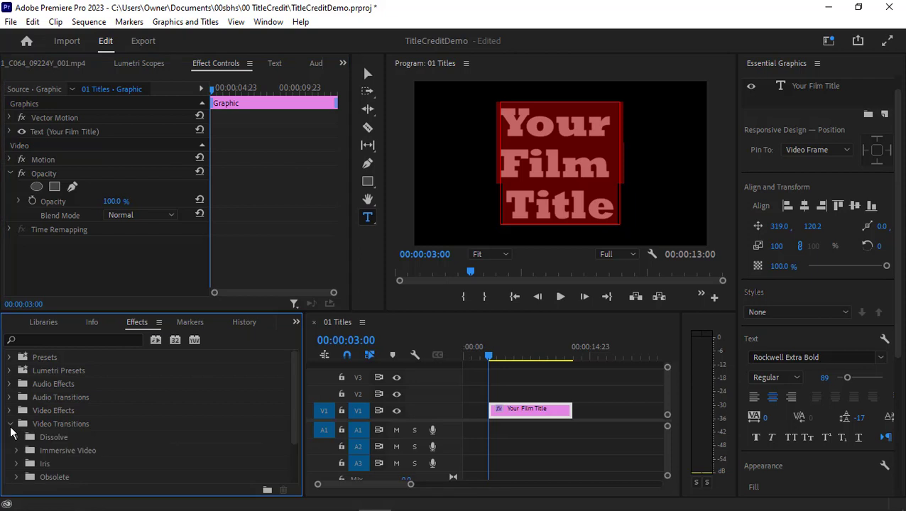
{"action": "scroll", "coordinate": [54, 419], "scroll_direction": "down", "scroll_amount": 3}
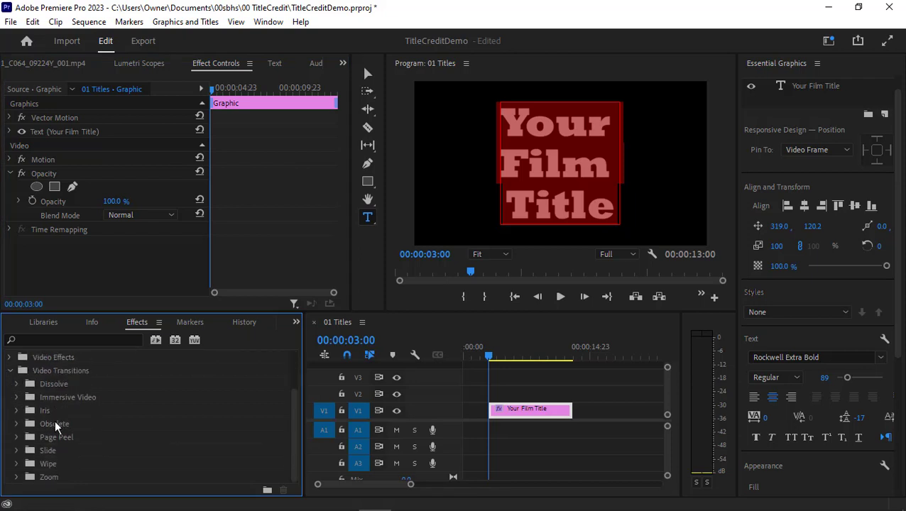
{"action": "scroll", "coordinate": [55, 419], "scroll_direction": "up", "scroll_amount": 1}
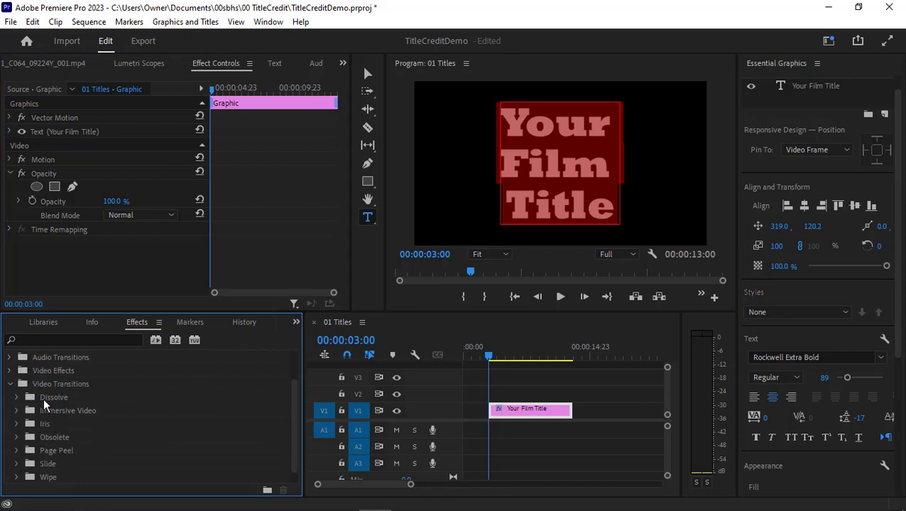
{"action": "left_click", "coordinate": [17, 398]}
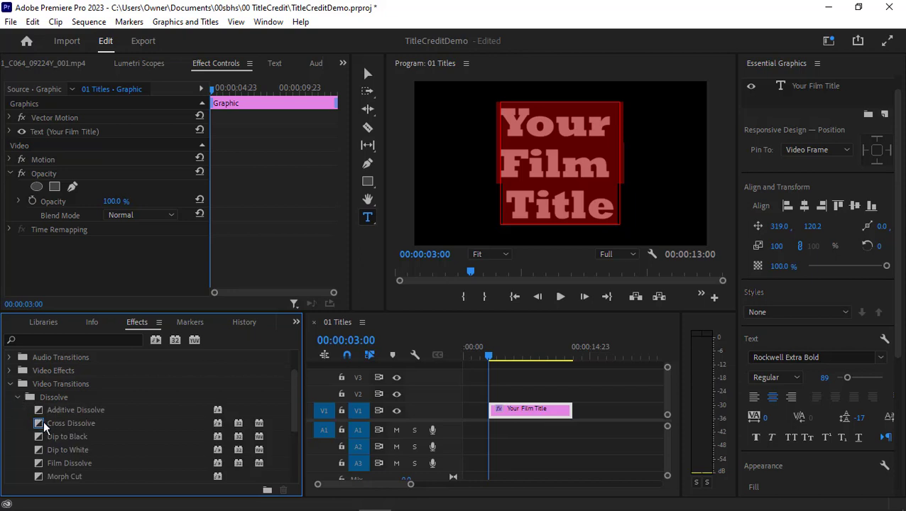
{"action": "left_click_drag", "start_coordinate": [43, 420], "coordinate": [495, 415]}
{"action": "left_click_drag", "start_coordinate": [489, 355], "coordinate": [491, 358]}
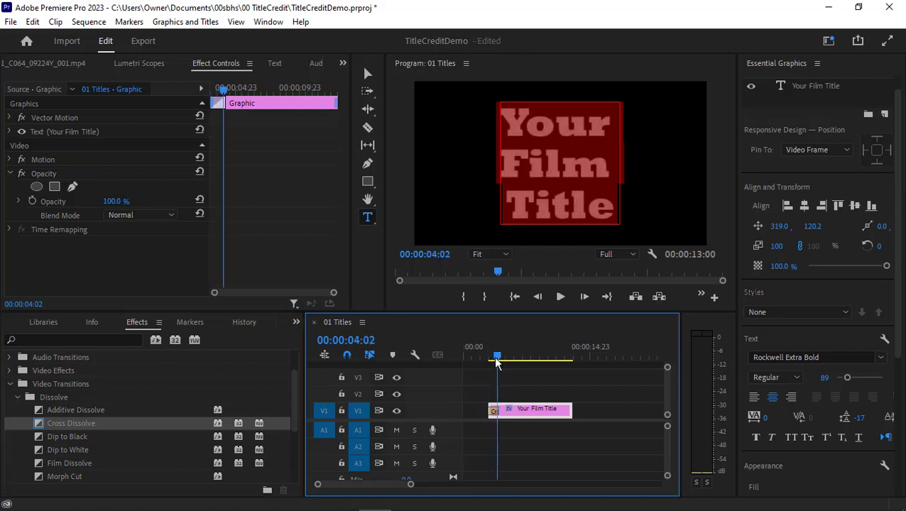
{"action": "left_click", "coordinate": [165, 420]}
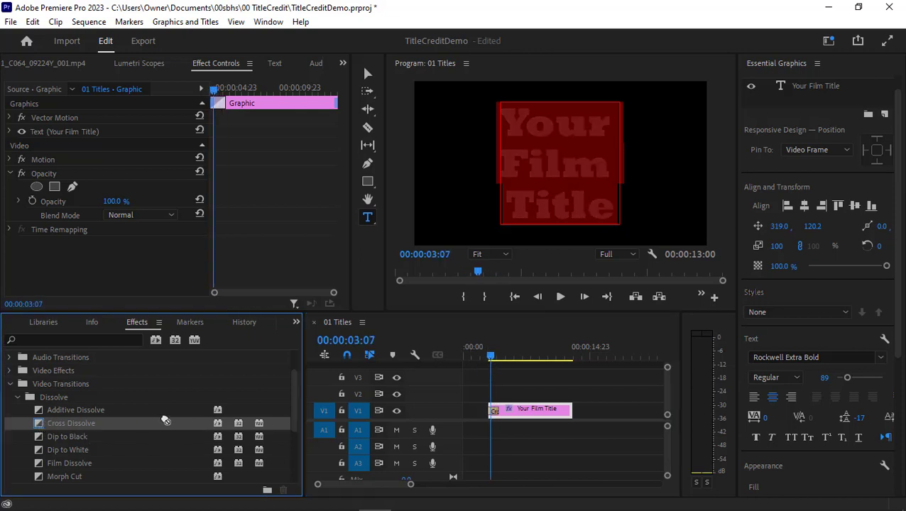
- Apply a Cross Dissolve to the end of the title clip and lengthen both dissolves, the closing one to about 00:00:03:13
{"action": "left_click_drag", "start_coordinate": [164, 420], "coordinate": [569, 412]}
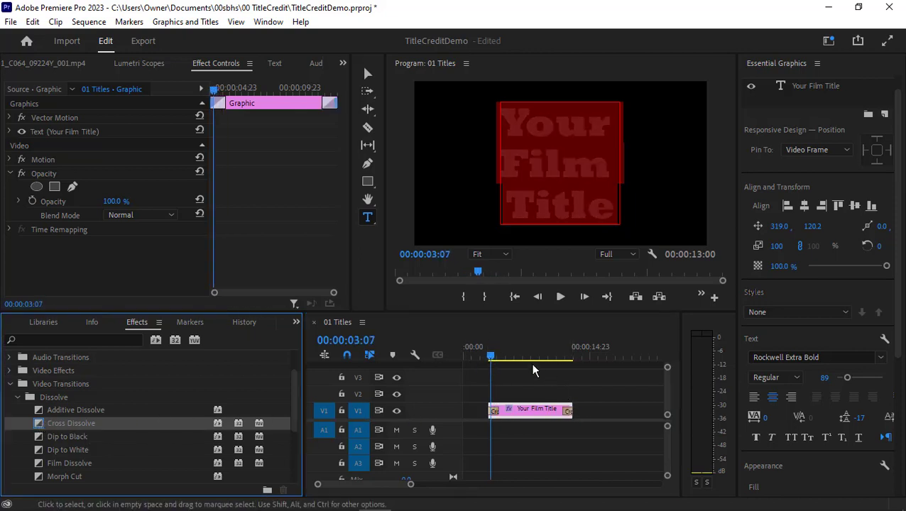
{"action": "left_click_drag", "start_coordinate": [491, 356], "coordinate": [529, 376]}
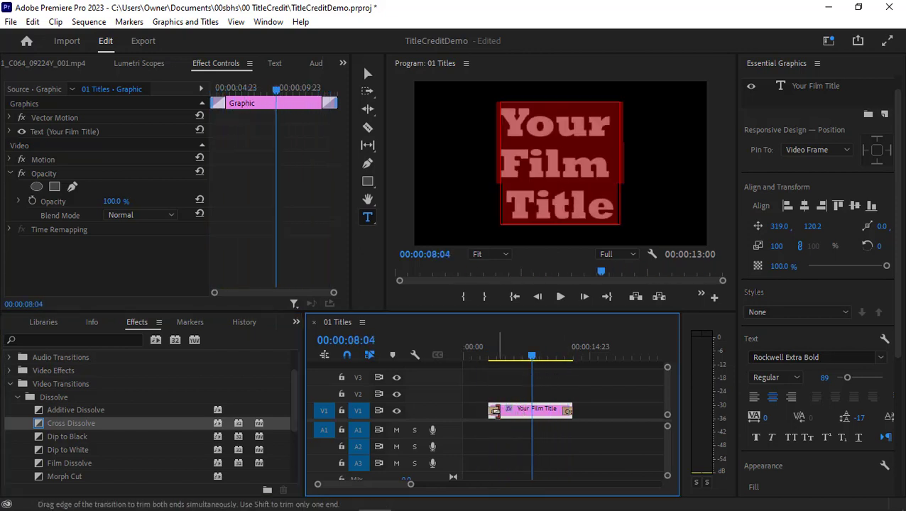
{"action": "left_click_drag", "start_coordinate": [499, 411], "coordinate": [543, 410]}
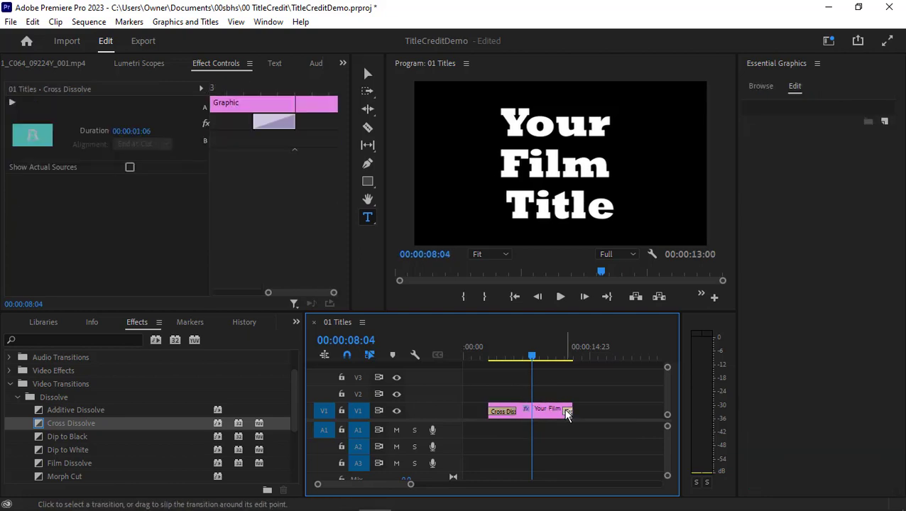
{"action": "left_click", "coordinate": [567, 411]}
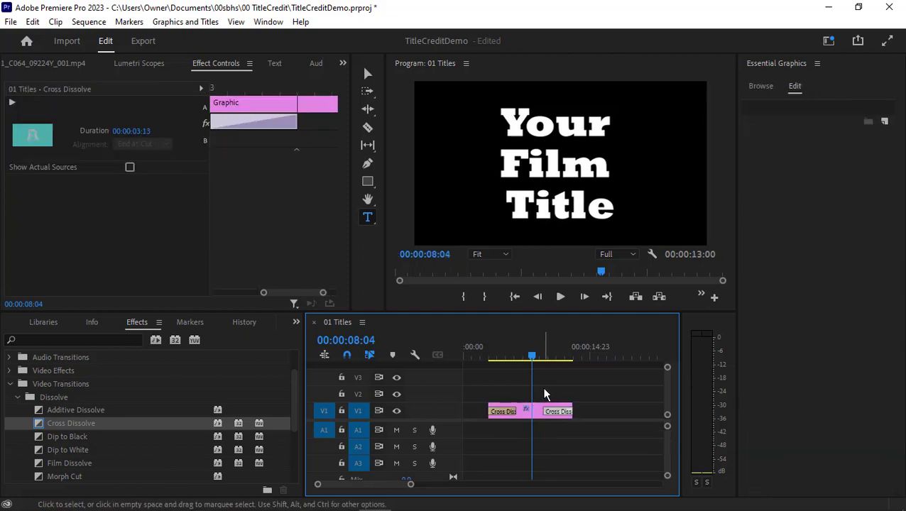
- Undo the dissolve length changes and both Cross Dissolves on the title clip
{"action": "key", "text": "ctrl+z"}
{"action": "key", "text": "ctrl+z"}
{"action": "key", "text": "ctrl+z"}
{"action": "key", "text": "ctrl+z"}
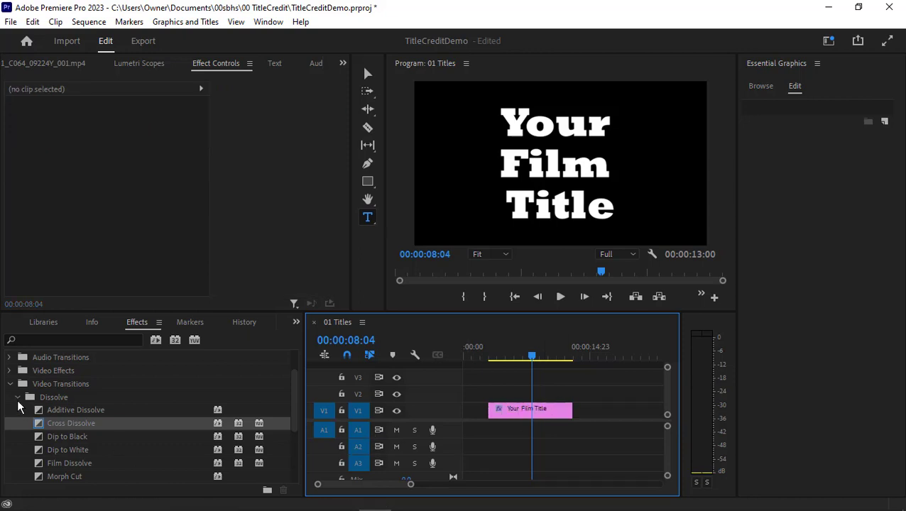
- Apply the Venetian Blinds wipe transition to the start of the title clip and scrub through it
{"action": "left_click", "coordinate": [17, 398]}
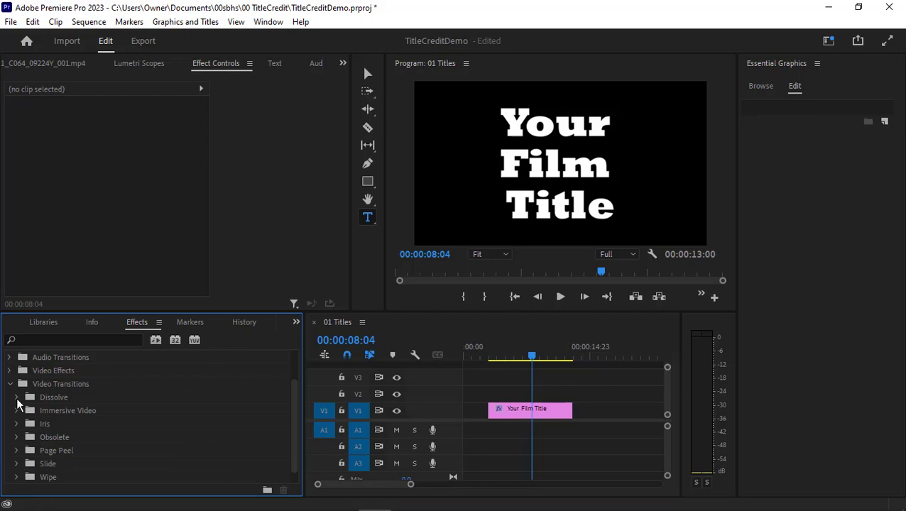
{"action": "scroll", "coordinate": [18, 404], "scroll_direction": "down", "scroll_amount": 1}
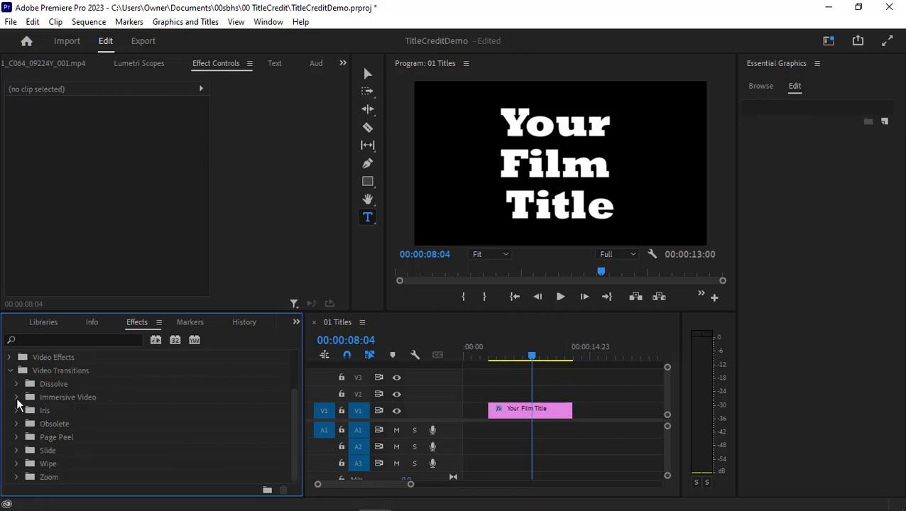
{"action": "left_click", "coordinate": [16, 463]}
{"action": "scroll", "coordinate": [45, 441], "scroll_direction": "down", "scroll_amount": 1}
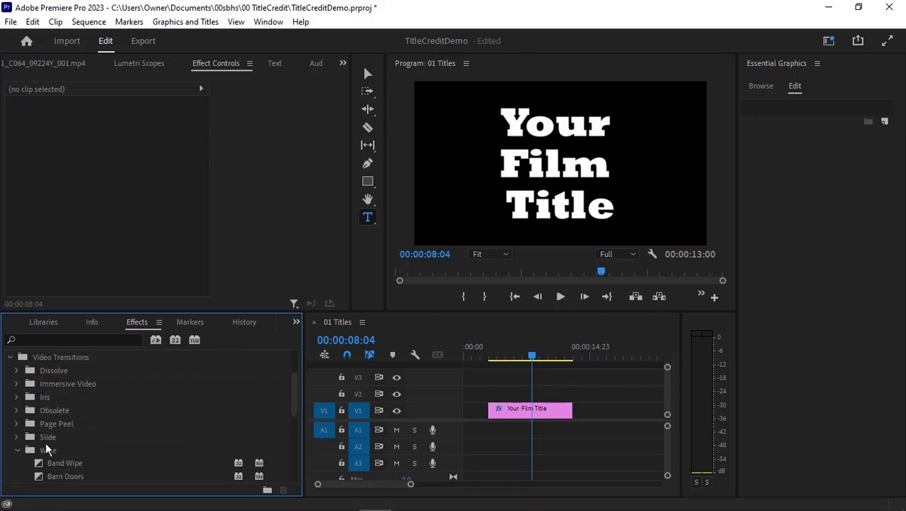
{"action": "scroll", "coordinate": [46, 440], "scroll_direction": "down", "scroll_amount": 6}
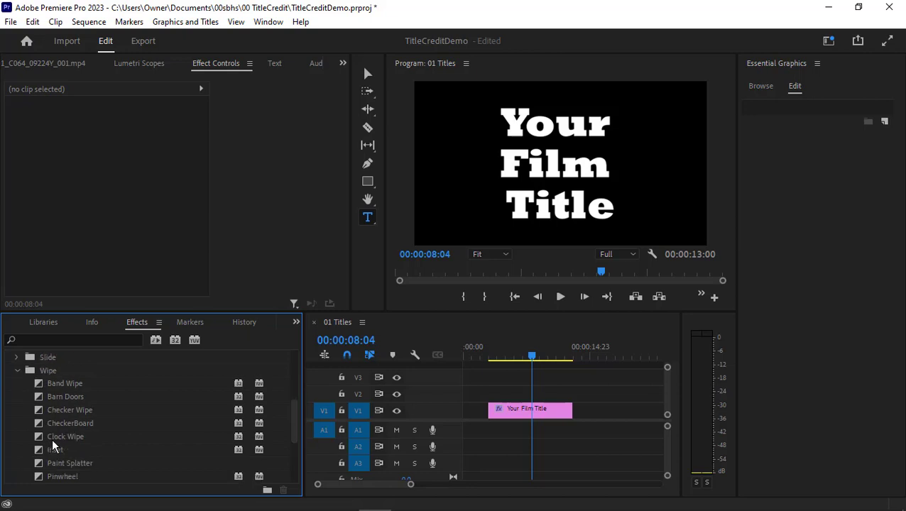
{"action": "scroll", "coordinate": [52, 438], "scroll_direction": "down", "scroll_amount": 8}
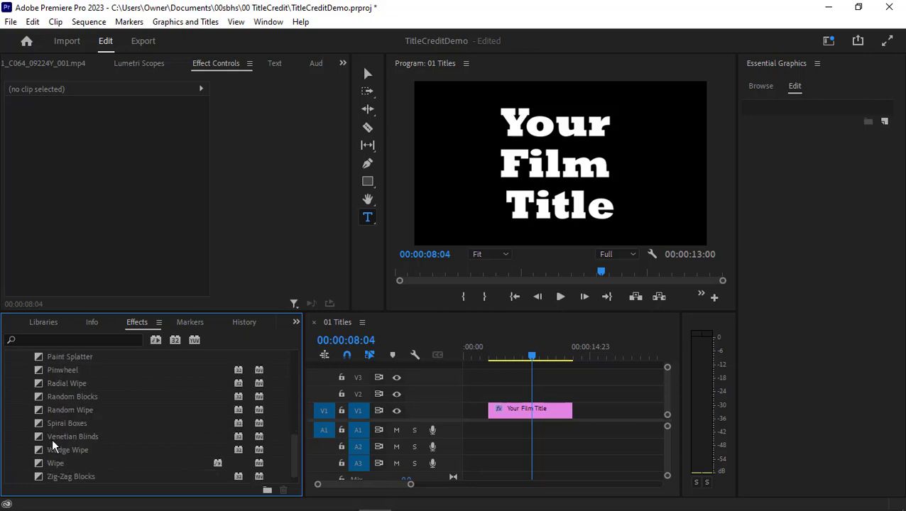
{"action": "left_click_drag", "start_coordinate": [41, 434], "coordinate": [494, 412]}
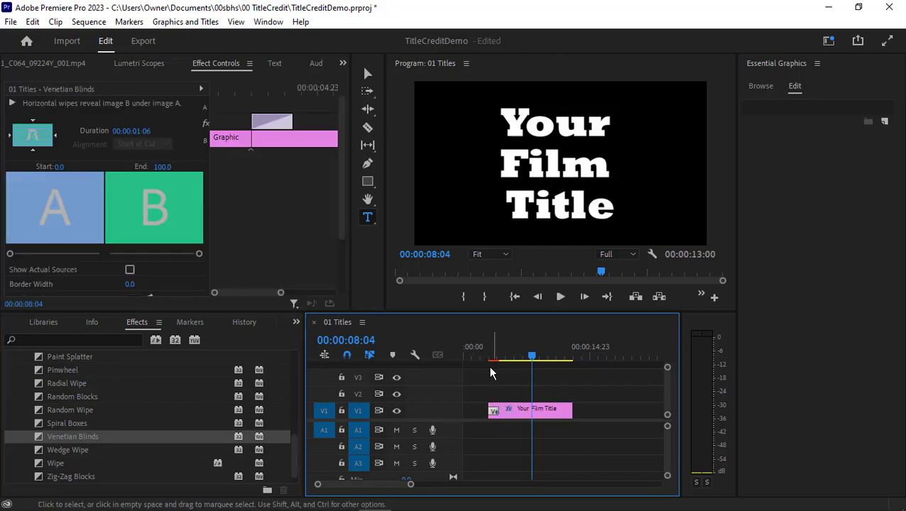
{"action": "mouse_move", "coordinate": [490, 359]}
{"action": "left_mouse_down"}
{"action": "mouse_move", "coordinate": [503, 359]}
{"action": "mouse_move", "coordinate": [491, 362]}
{"action": "left_mouse_up"}
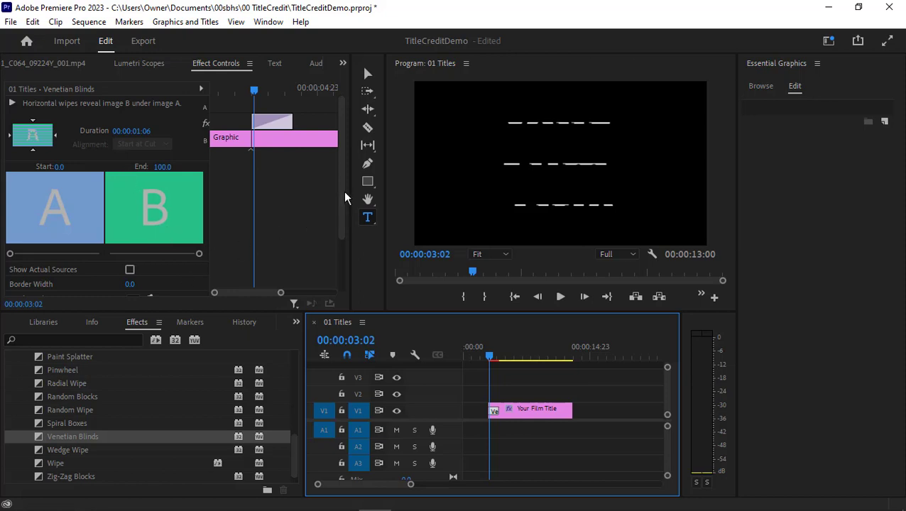
- Look through the Venetian Blinds settings, trying the Start and End positions and toggling Show Actual Sources on and off
{"action": "left_click_drag", "start_coordinate": [342, 190], "coordinate": [338, 134]}
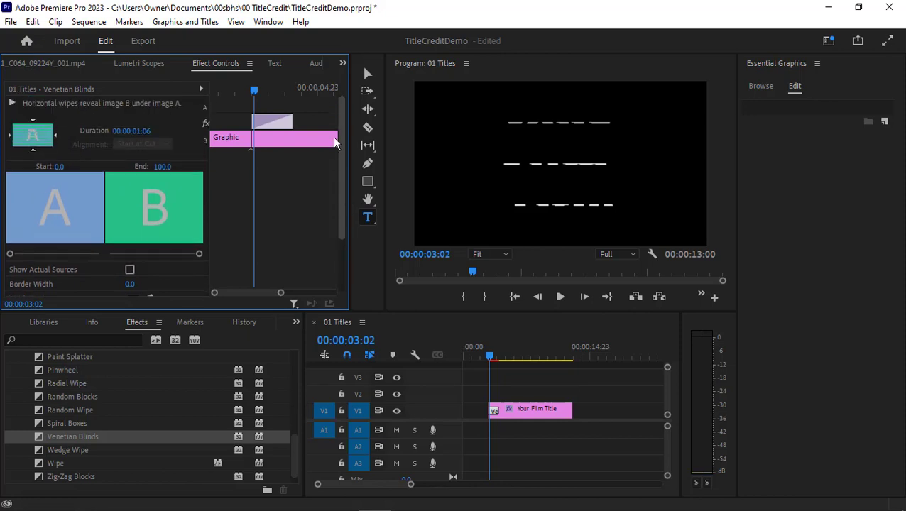
{"action": "scroll", "coordinate": [331, 200], "scroll_direction": "down", "scroll_amount": 3}
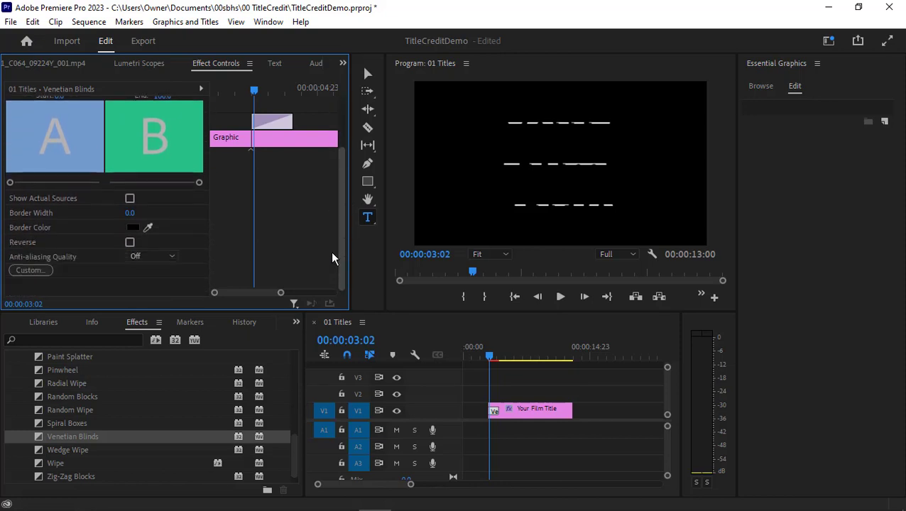
{"action": "scroll", "coordinate": [331, 252], "scroll_direction": "up", "scroll_amount": 3}
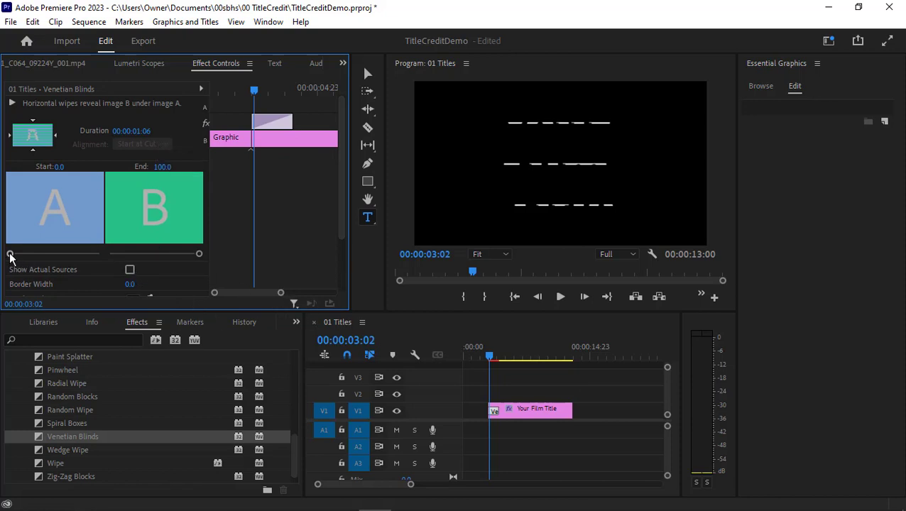
{"action": "mouse_move", "coordinate": [10, 253]}
{"action": "left_mouse_down"}
{"action": "mouse_move", "coordinate": [92, 258]}
{"action": "mouse_move", "coordinate": [8, 257]}
{"action": "left_mouse_up"}
{"action": "mouse_move", "coordinate": [199, 254]}
{"action": "left_mouse_down"}
{"action": "mouse_move", "coordinate": [21, 254]}
{"action": "mouse_move", "coordinate": [199, 254]}
{"action": "left_mouse_up"}
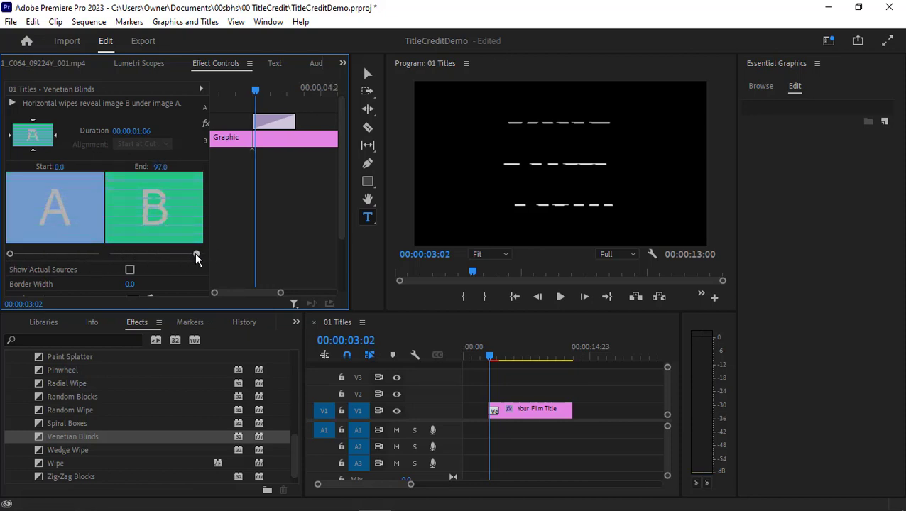
{"action": "left_click", "coordinate": [130, 268]}
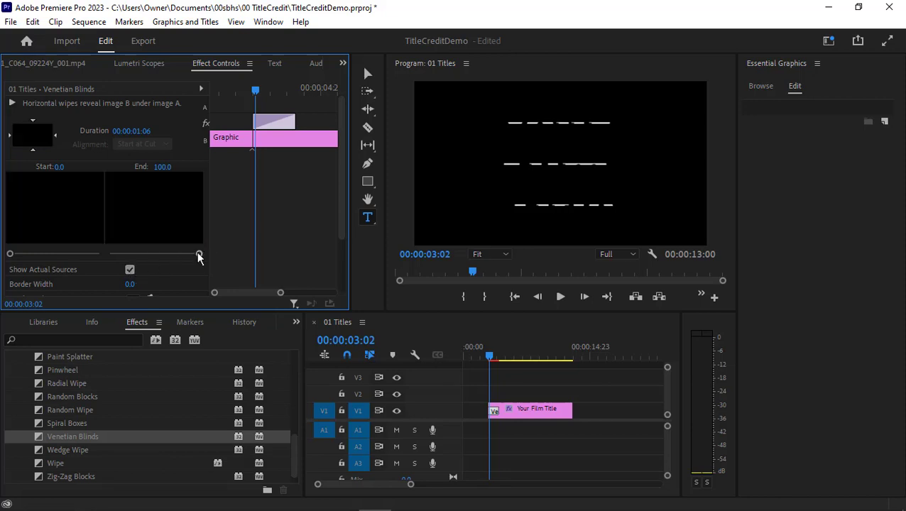
{"action": "mouse_move", "coordinate": [199, 254]}
{"action": "left_mouse_down"}
{"action": "mouse_move", "coordinate": [130, 253]}
{"action": "mouse_move", "coordinate": [199, 254]}
{"action": "left_mouse_up"}
{"action": "mouse_move", "coordinate": [10, 253]}
{"action": "left_mouse_down"}
{"action": "mouse_move", "coordinate": [84, 252]}
{"action": "mouse_move", "coordinate": [7, 252]}
{"action": "left_mouse_up"}
{"action": "left_click", "coordinate": [130, 270]}
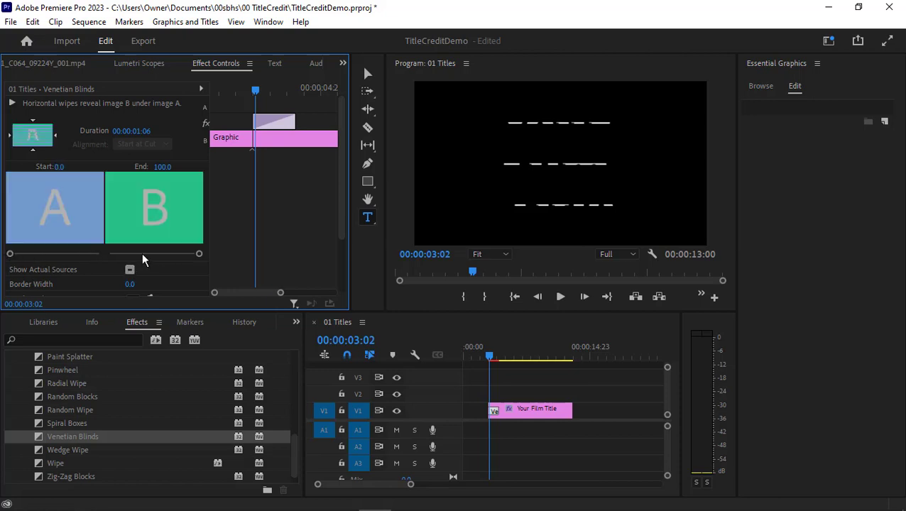
- Set the Venetian Blinds transition's End value to 0.0 and its Border Width to 3.3
{"action": "left_click", "coordinate": [151, 254]}
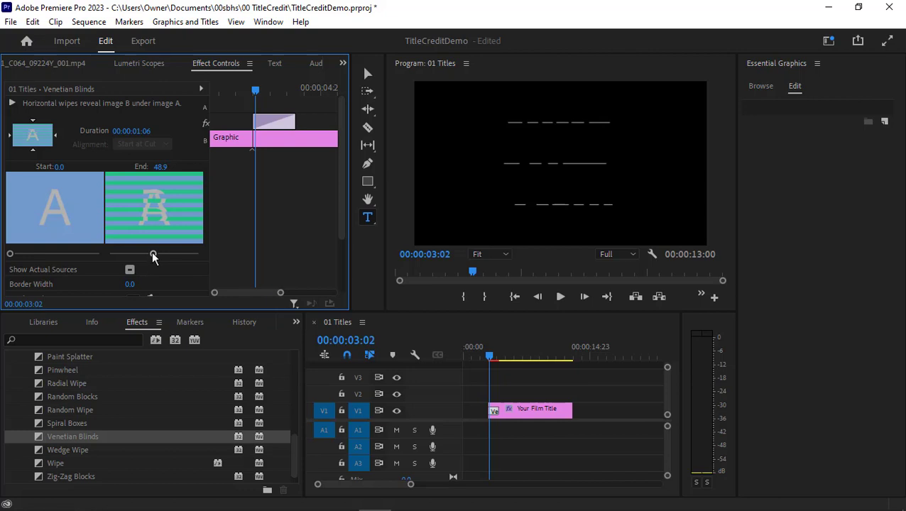
{"action": "left_click_drag", "start_coordinate": [151, 251], "coordinate": [149, 253]}
{"action": "left_click_drag", "start_coordinate": [128, 284], "coordinate": [109, 254]}
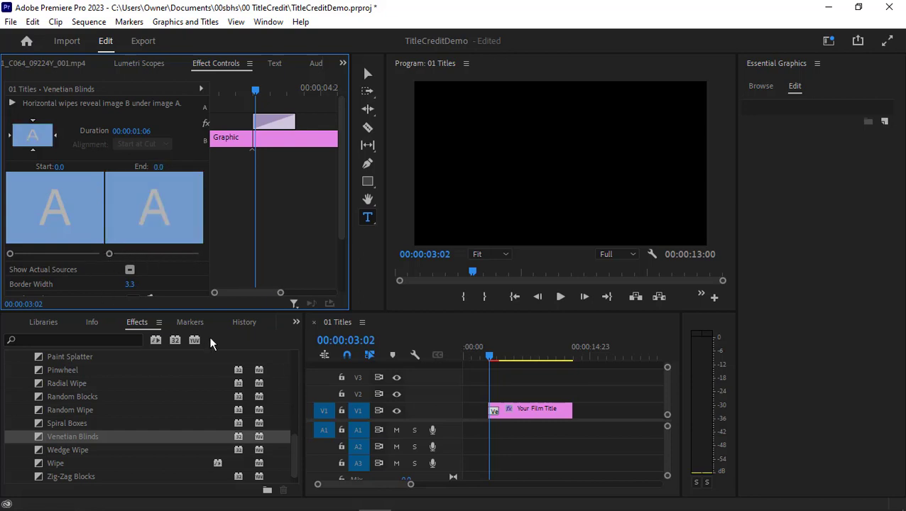
- Clear the Venetian Blinds transition from the start of the title clip
{"action": "right_click", "coordinate": [502, 415]}
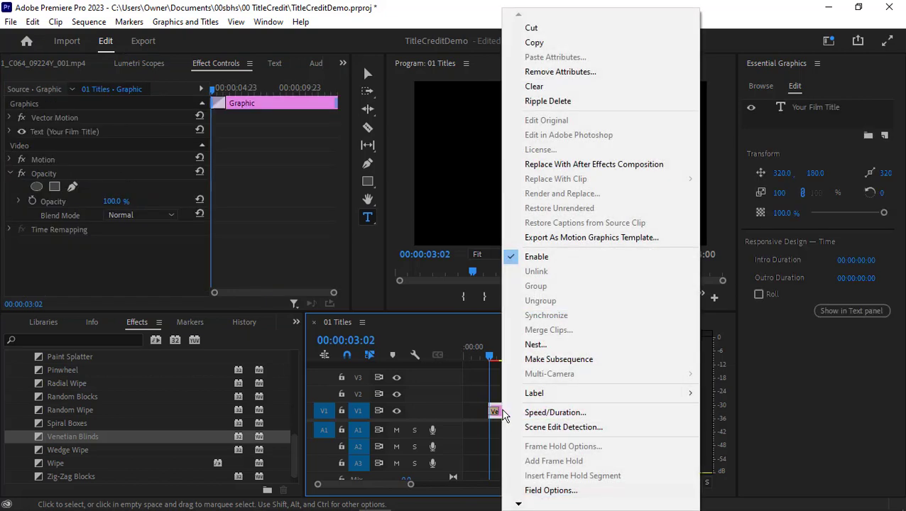
{"action": "left_click", "coordinate": [496, 412]}
{"action": "right_click", "coordinate": [497, 413]}
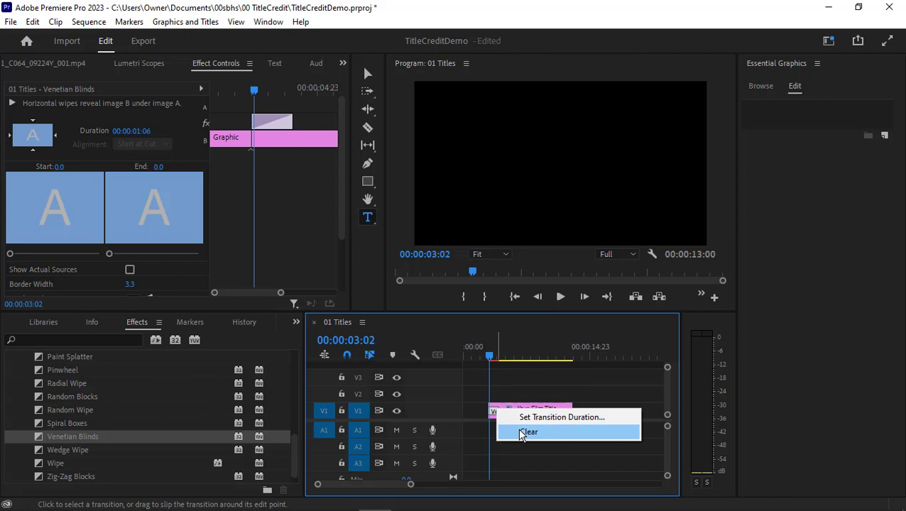
{"action": "left_click", "coordinate": [519, 430]}
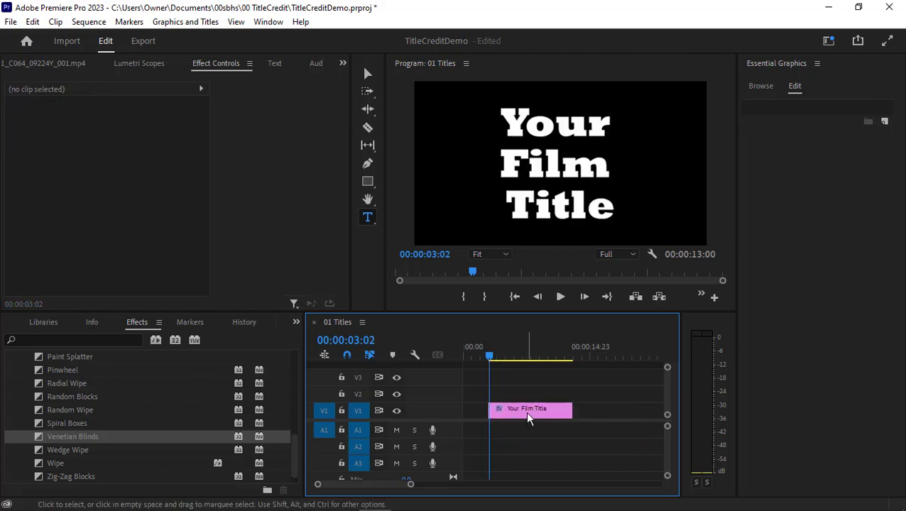
- Undo the removal of the Venetian Blinds transition and clear it from the title clip again
{"action": "right_click", "coordinate": [526, 411]}
{"action": "left_click", "coordinate": [514, 409]}
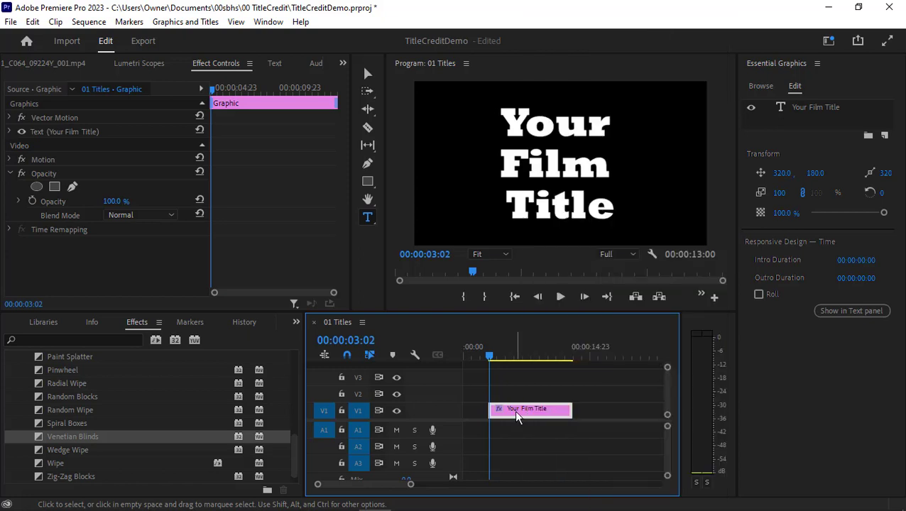
{"action": "key", "text": "ctrl+z"}
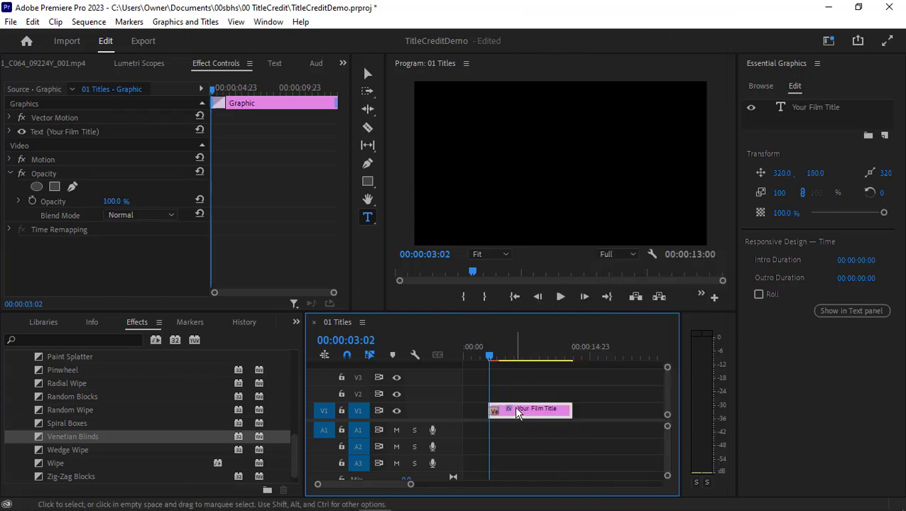
{"action": "right_click", "coordinate": [492, 409]}
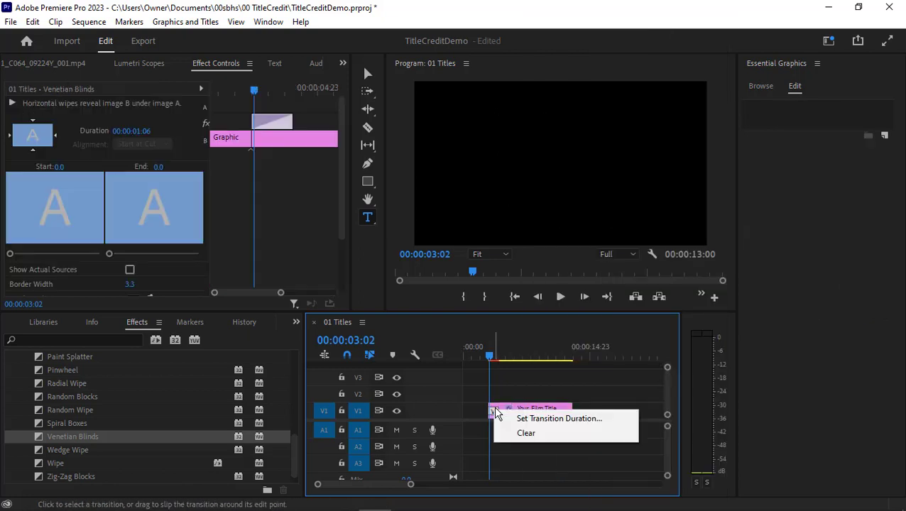
{"action": "left_click", "coordinate": [513, 432]}
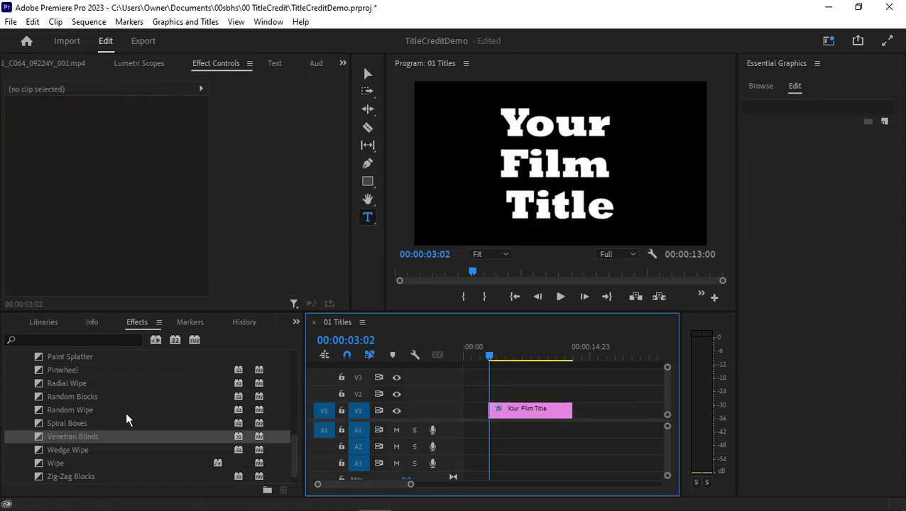
- Try the Barn Doors wipe at the start of the title clip, scrub through it and undo it
{"action": "scroll", "coordinate": [128, 420], "scroll_direction": "up", "scroll_amount": 3}
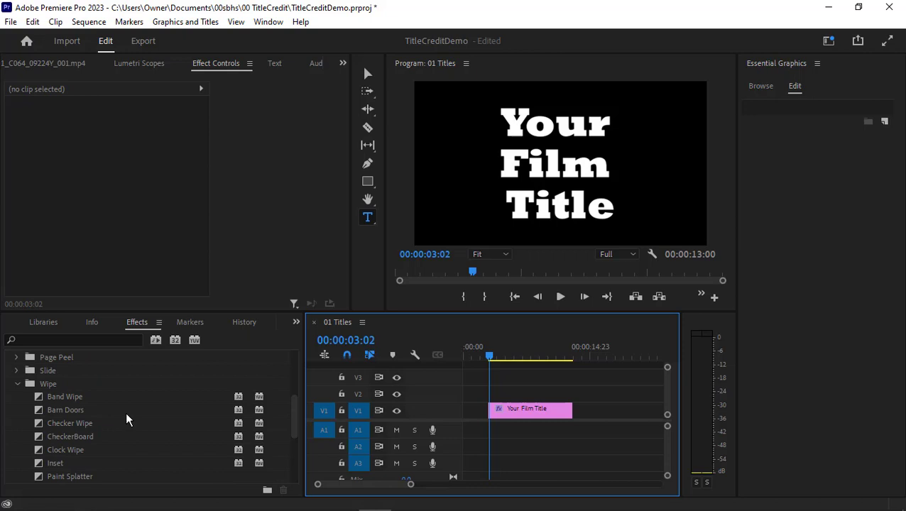
{"action": "scroll", "coordinate": [125, 412], "scroll_direction": "down", "scroll_amount": 1}
{"action": "left_click_drag", "start_coordinate": [42, 395], "coordinate": [494, 406]}
{"action": "left_click_drag", "start_coordinate": [488, 355], "coordinate": [494, 360]}
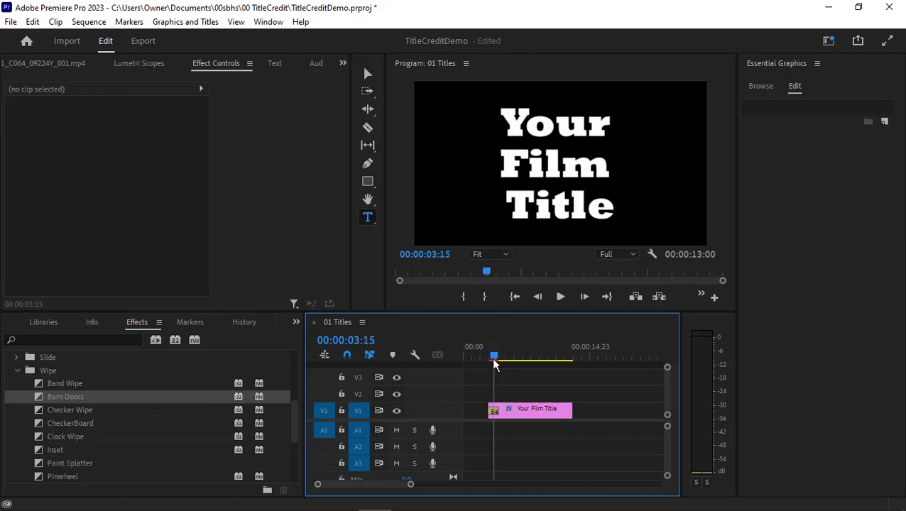
{"action": "key", "text": "ctrl+z"}
- Try the Checker Wipe transition at the start of the title clip, scrub through it and undo it
{"action": "left_click_drag", "start_coordinate": [50, 411], "coordinate": [492, 410]}
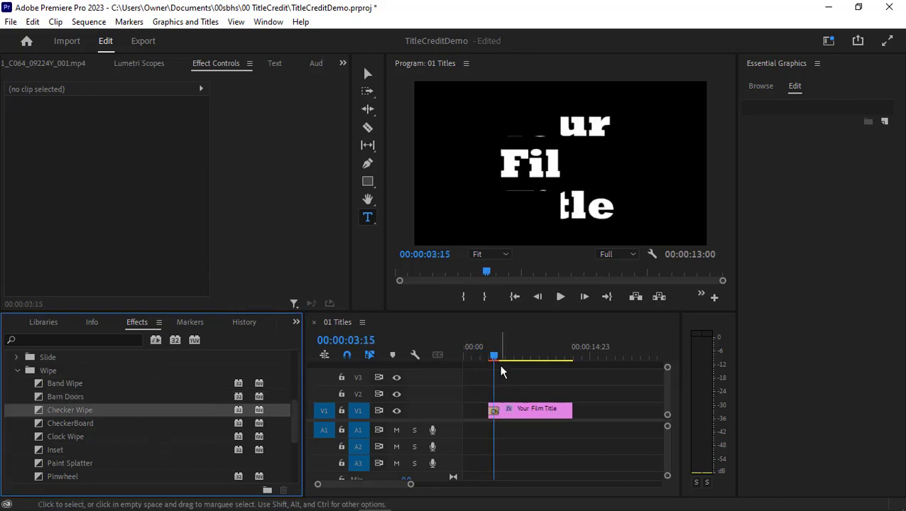
{"action": "mouse_move", "coordinate": [490, 355]}
{"action": "left_mouse_down"}
{"action": "mouse_move", "coordinate": [481, 356]}
{"action": "mouse_move", "coordinate": [502, 362]}
{"action": "mouse_move", "coordinate": [483, 361]}
{"action": "left_mouse_up"}
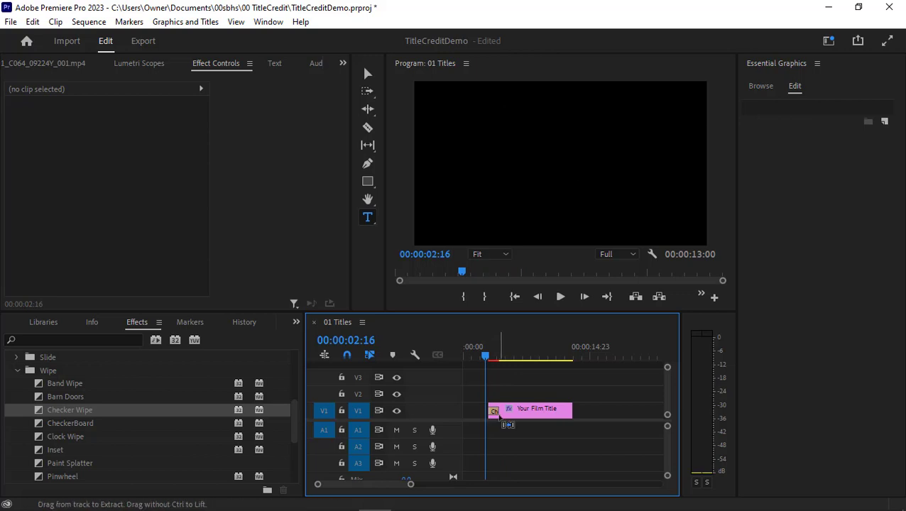
{"action": "key", "text": "ctrl+z"}
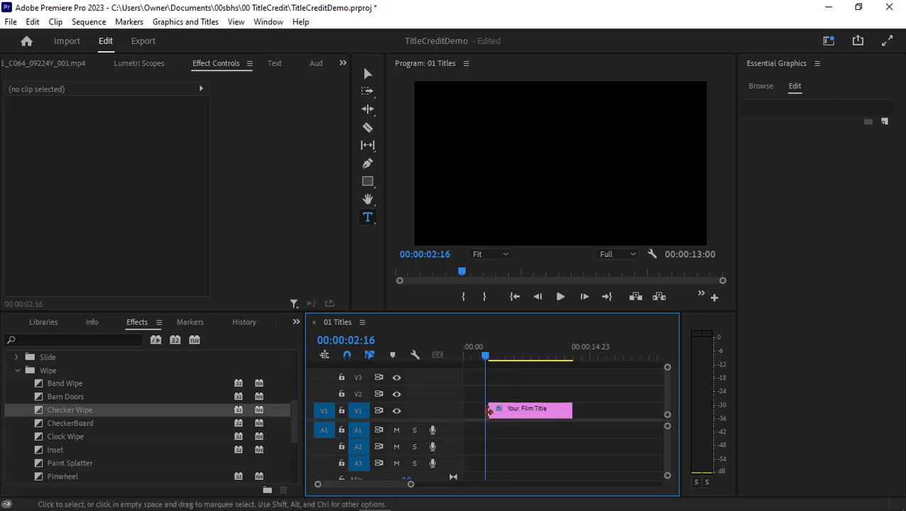
- Apply a Clock Wipe transition to the start of the title clip, select it and place the playhead at 00:00:01:21
{"action": "left_click_drag", "start_coordinate": [46, 434], "coordinate": [496, 421]}
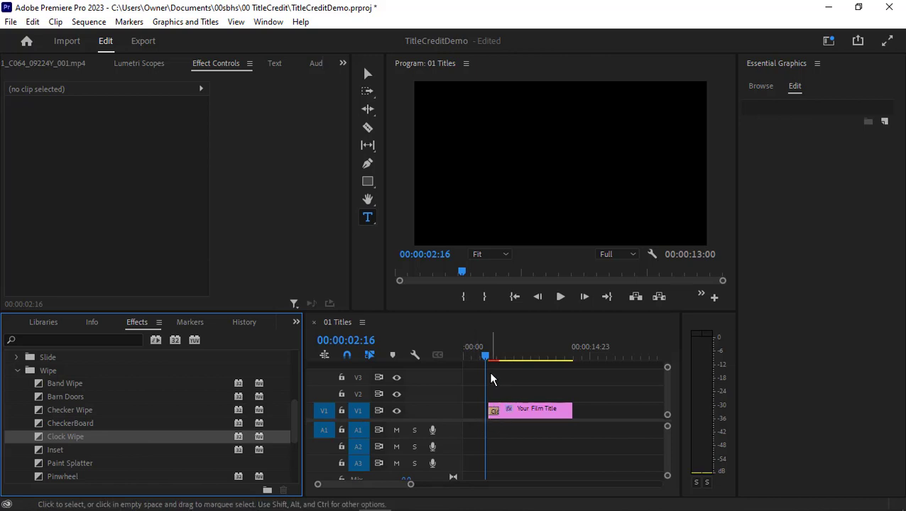
{"action": "mouse_move", "coordinate": [486, 358]}
{"action": "left_mouse_down"}
{"action": "mouse_move", "coordinate": [494, 360]}
{"action": "mouse_move", "coordinate": [477, 357]}
{"action": "left_mouse_up"}
{"action": "left_click_drag", "start_coordinate": [495, 410], "coordinate": [508, 407]}
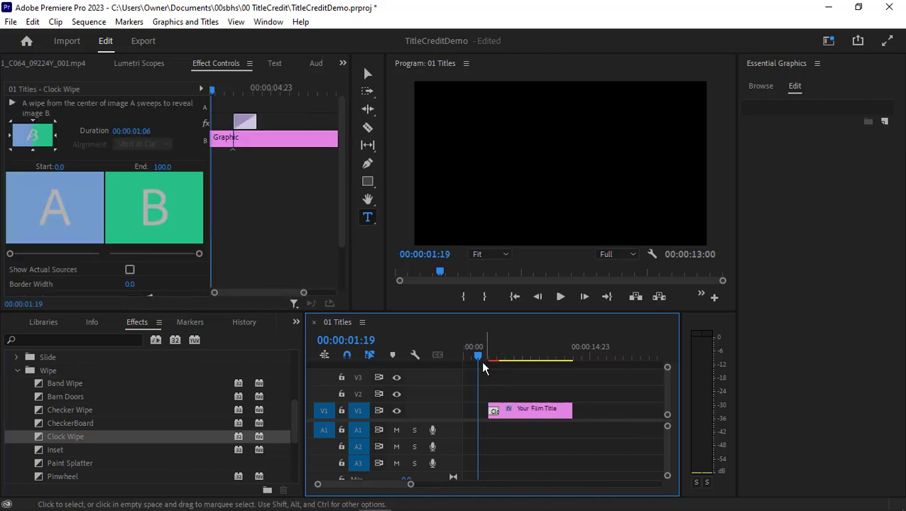
{"action": "mouse_move", "coordinate": [479, 355]}
{"action": "left_mouse_down"}
{"action": "mouse_move", "coordinate": [488, 357]}
{"action": "mouse_move", "coordinate": [479, 355]}
{"action": "left_mouse_up"}
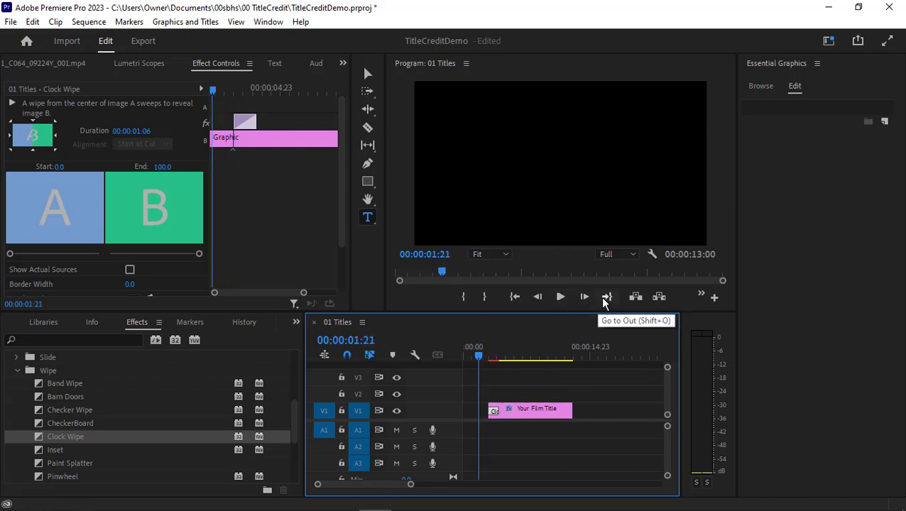
- Move the playhead to the sequence start and end, return to the start, and scrub to the title clip's beginning
{"action": "left_click", "coordinate": [515, 297]}
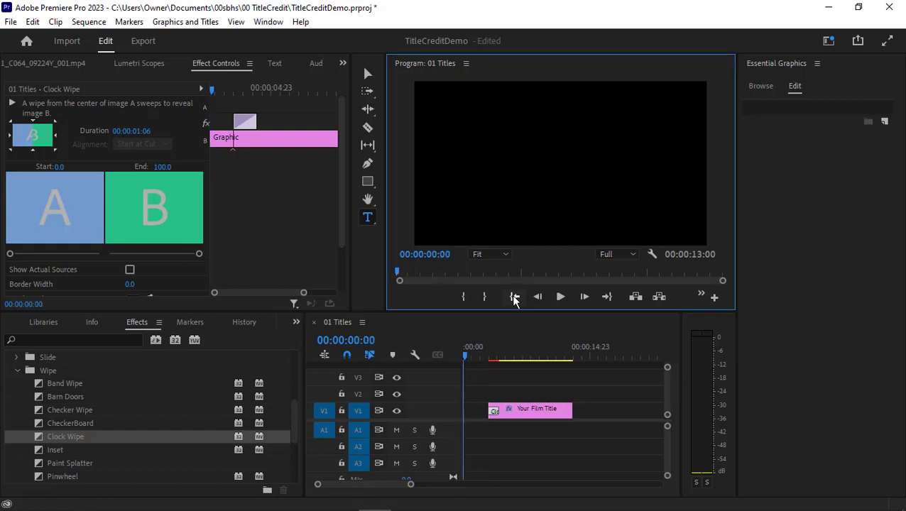
{"action": "left_click", "coordinate": [607, 296]}
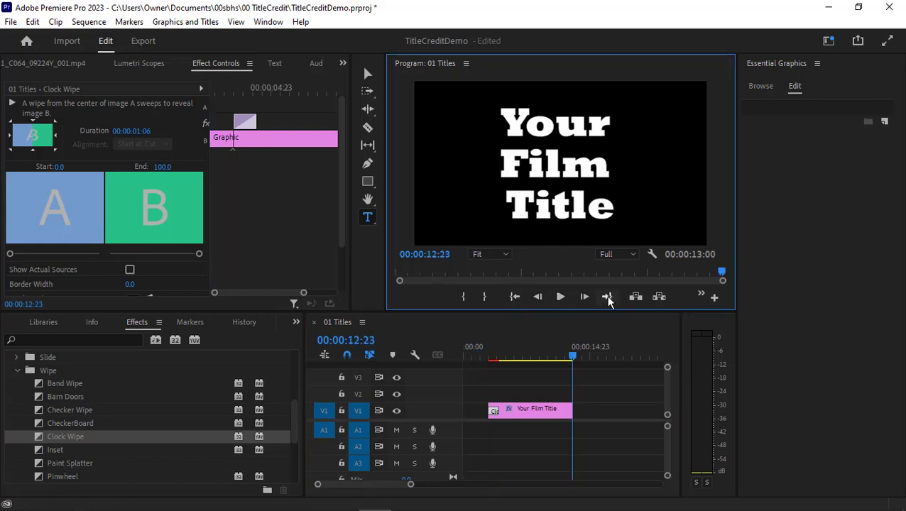
{"action": "left_click", "coordinate": [513, 297]}
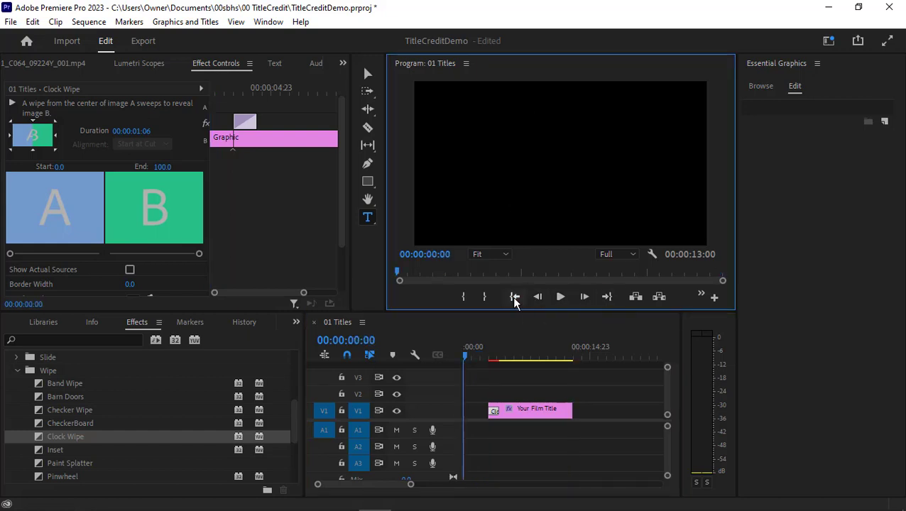
{"action": "left_click_drag", "start_coordinate": [505, 357], "coordinate": [487, 356]}
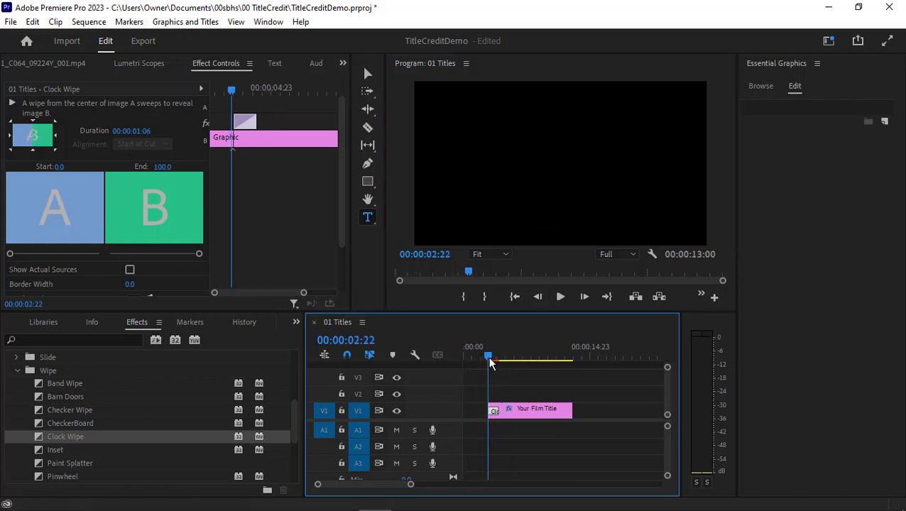
- Place the playhead at exactly 00:00:03:00 and at 00:00:04:00 to inspect the Clock Wipe at the title's start
{"action": "left_click", "coordinate": [357, 345]}
{"action": "type", "text": "300"}
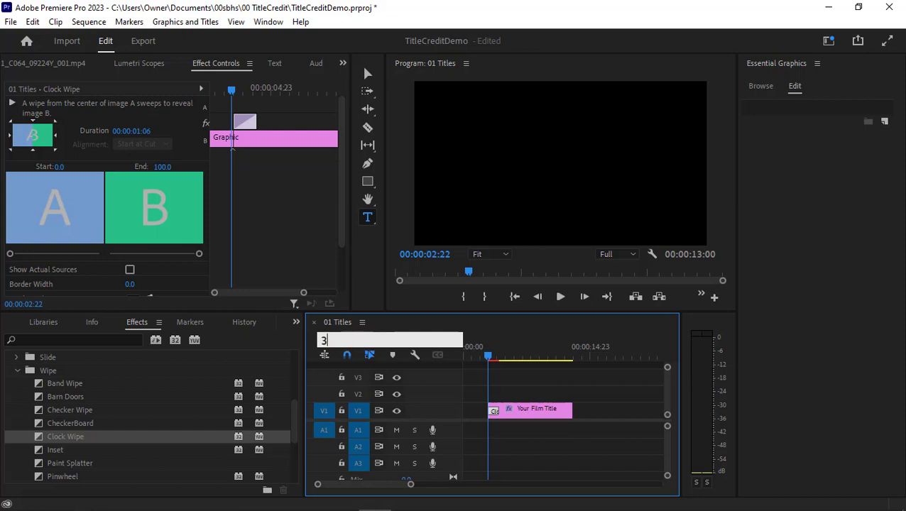
{"action": "key", "text": "Return"}
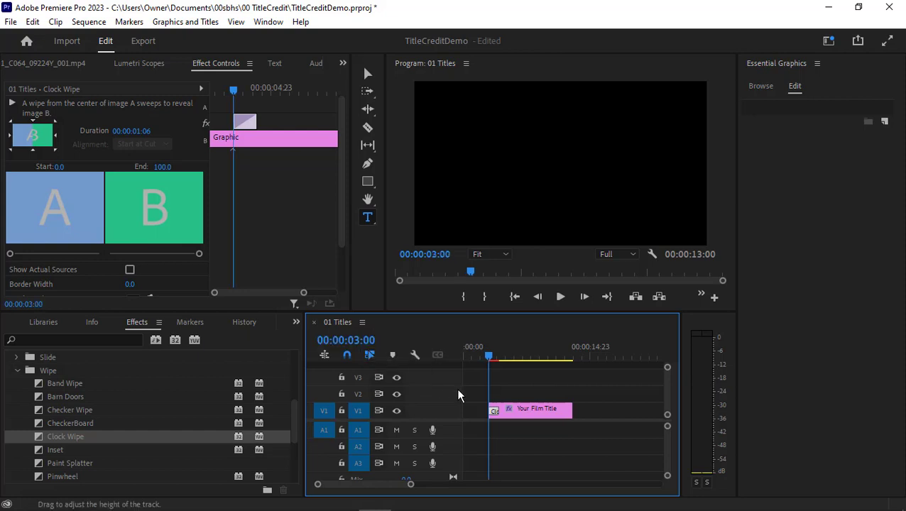
{"action": "left_click", "coordinate": [363, 340]}
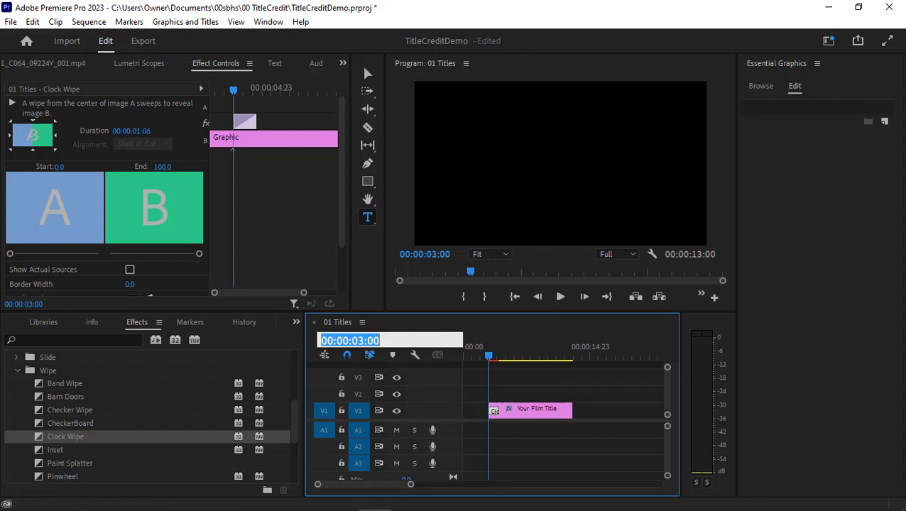
{"action": "type", "text": "400"}
{"action": "key", "text": "Return"}
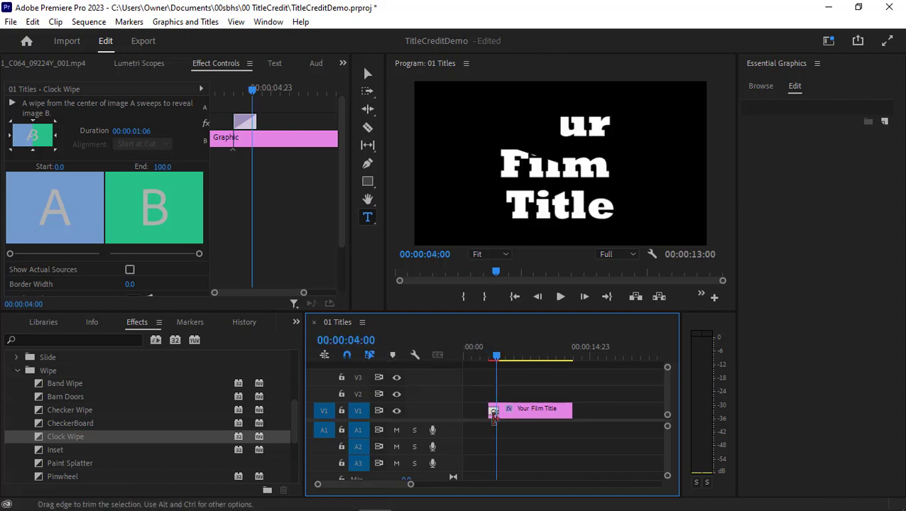
{"action": "left_click_drag", "start_coordinate": [409, 486], "coordinate": [345, 485]}
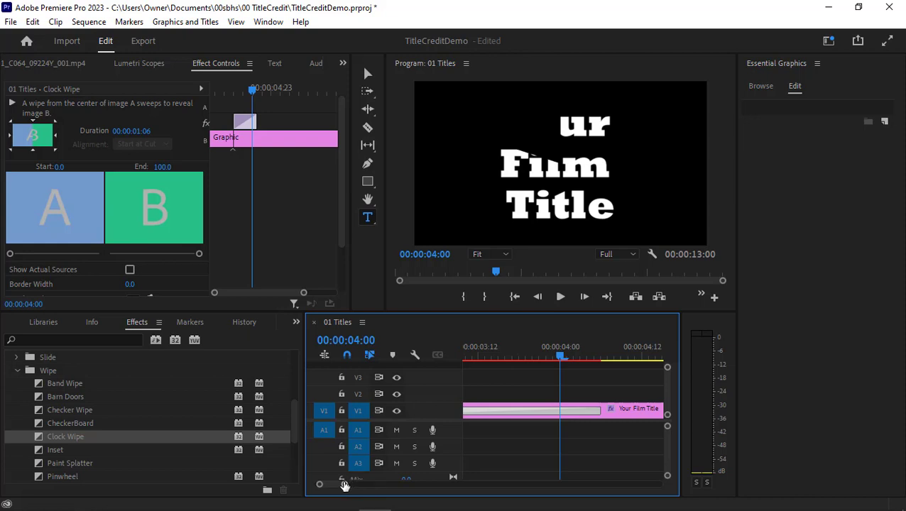
{"action": "left_click_drag", "start_coordinate": [344, 484], "coordinate": [413, 483]}
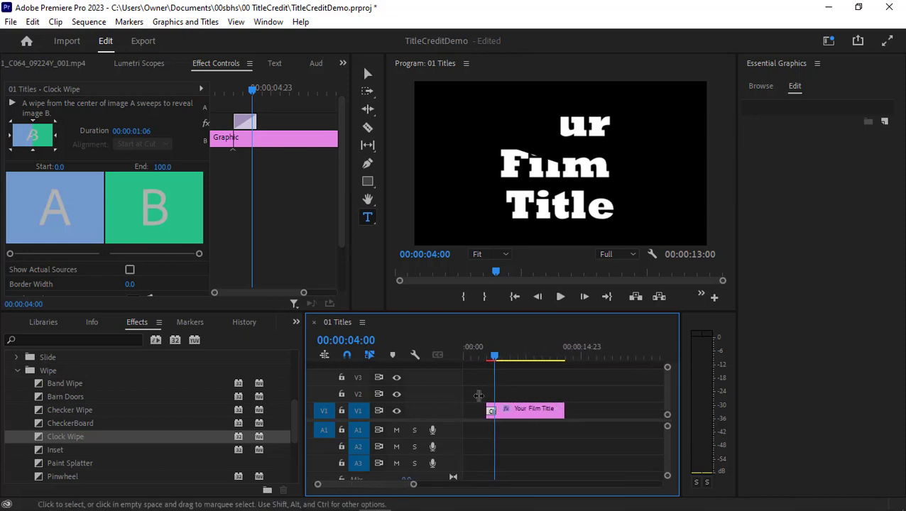
- Try a Clock Wipe at the end of the title clip, scrub through it and clear it
{"action": "left_click_drag", "start_coordinate": [42, 435], "coordinate": [564, 418]}
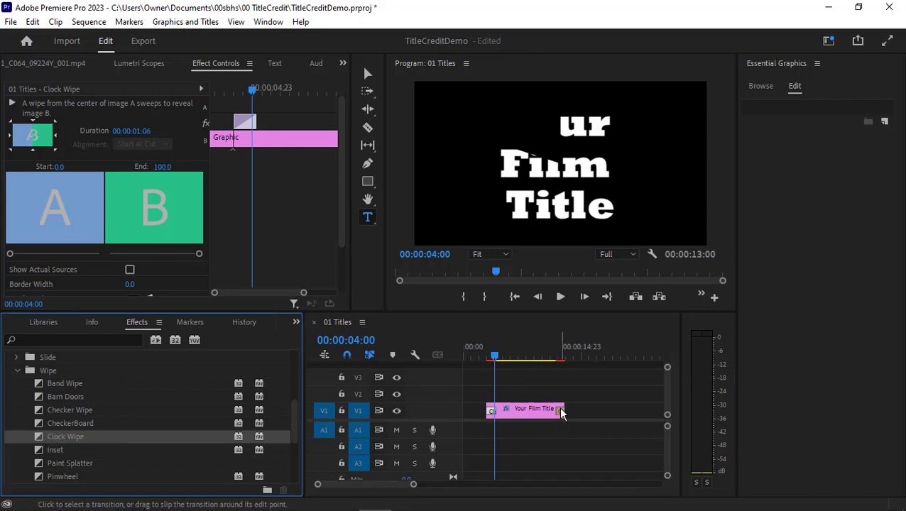
{"action": "left_click", "coordinate": [563, 357]}
{"action": "left_click_drag", "start_coordinate": [564, 359], "coordinate": [560, 358]}
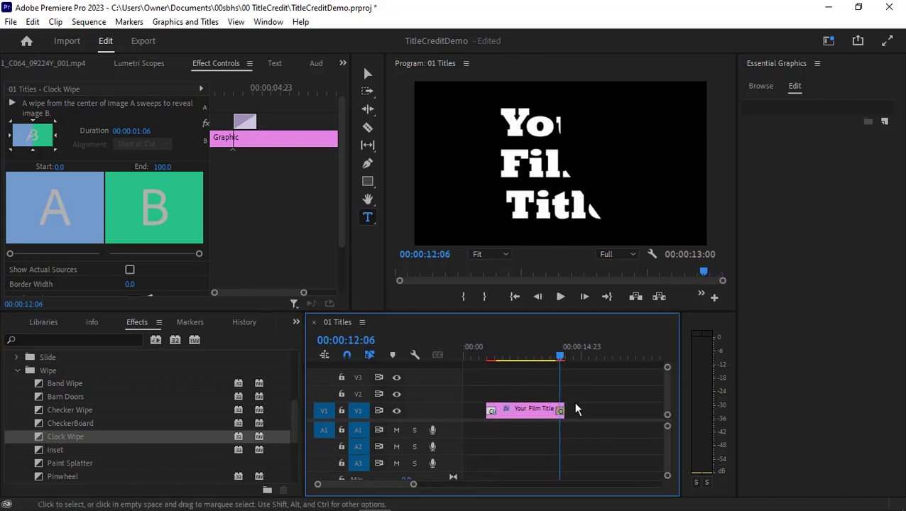
{"action": "left_click", "coordinate": [560, 411]}
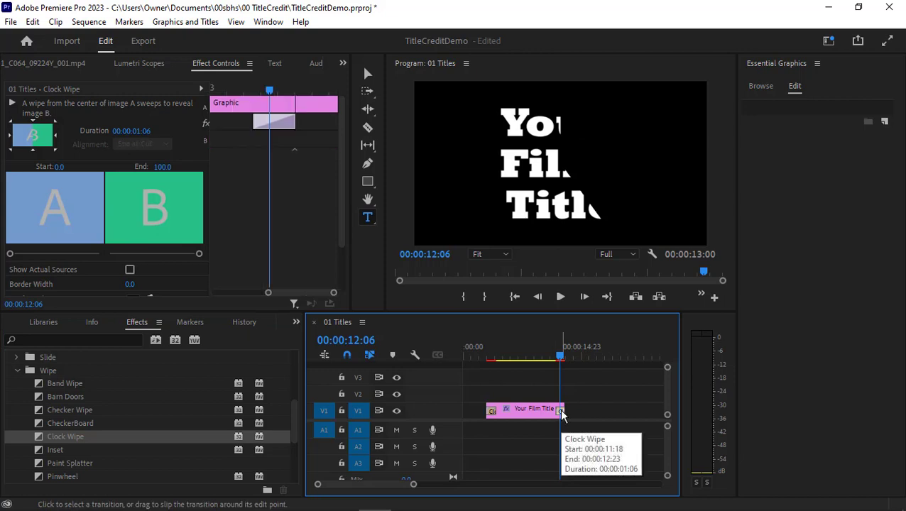
{"action": "right_click", "coordinate": [566, 416]}
{"action": "left_click", "coordinate": [587, 434]}
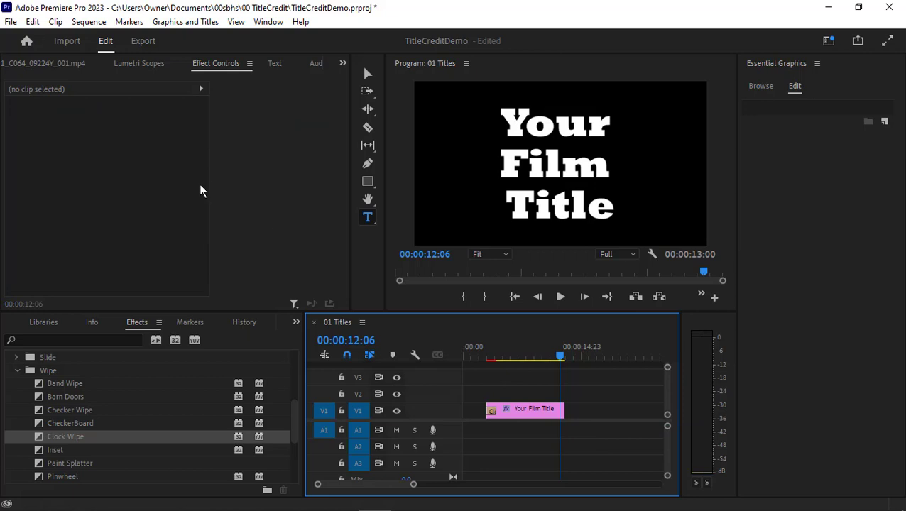
- Try the Band Slide transition at the end of the title clip, scrub through it and undo it
{"action": "left_click", "coordinate": [524, 408]}
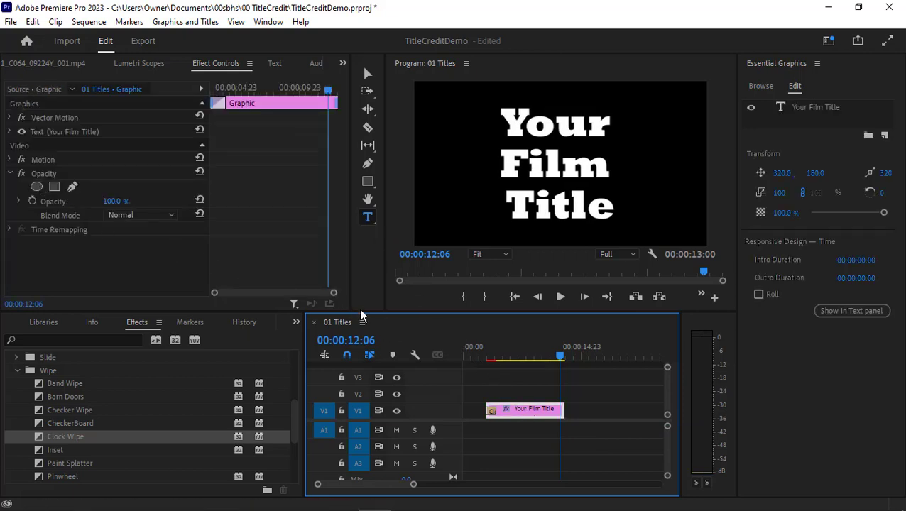
{"action": "left_click_drag", "start_coordinate": [468, 353], "coordinate": [551, 352]}
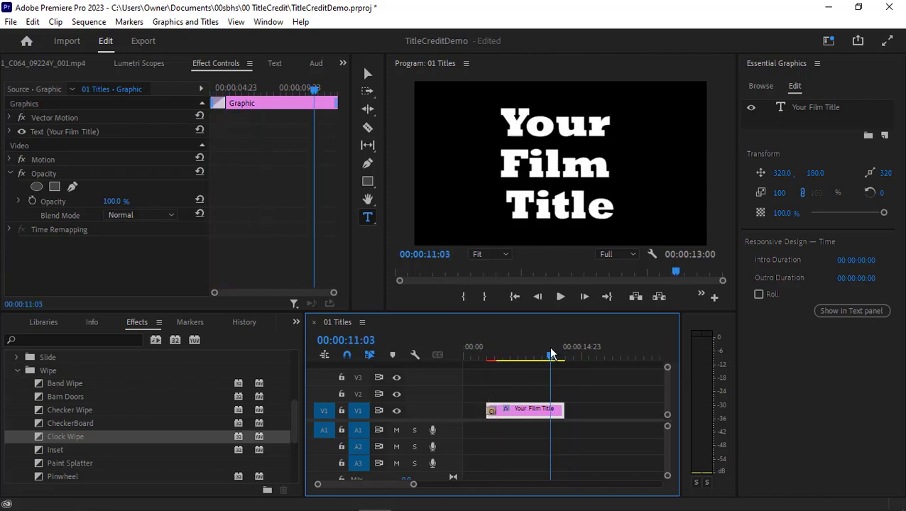
{"action": "left_click", "coordinate": [16, 358]}
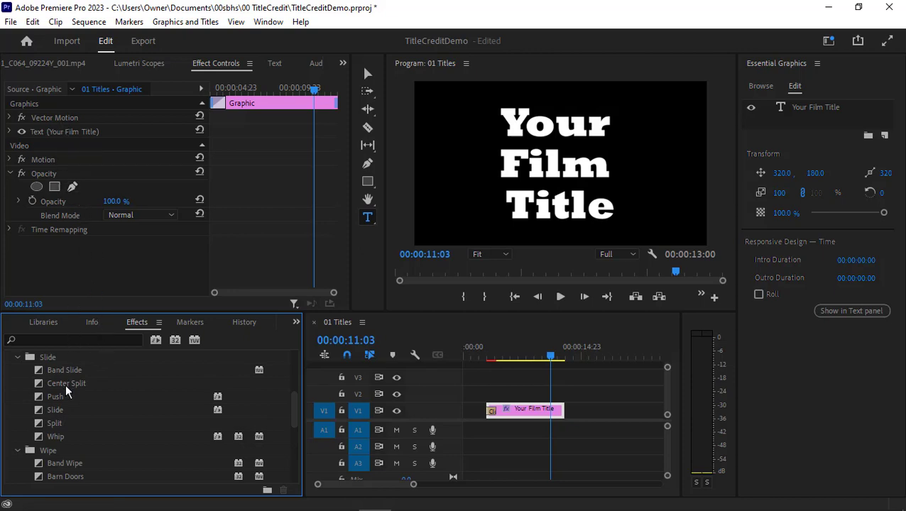
{"action": "left_click_drag", "start_coordinate": [42, 370], "coordinate": [566, 414]}
{"action": "left_click", "coordinate": [565, 360]}
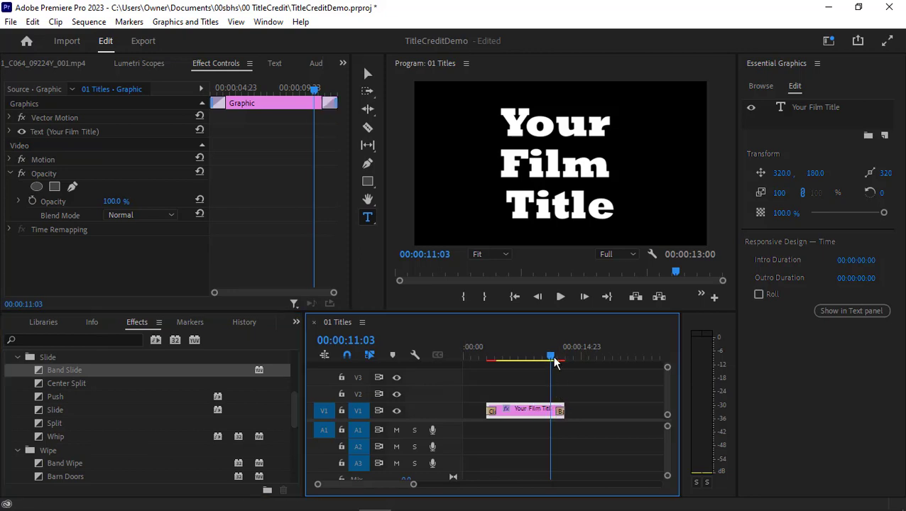
{"action": "left_click_drag", "start_coordinate": [565, 360], "coordinate": [555, 360]}
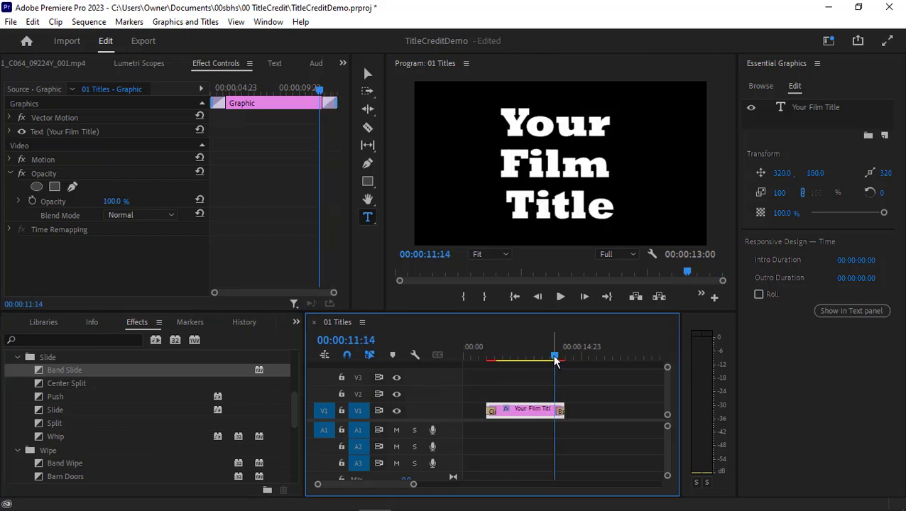
{"action": "key", "text": "ctrl+z"}
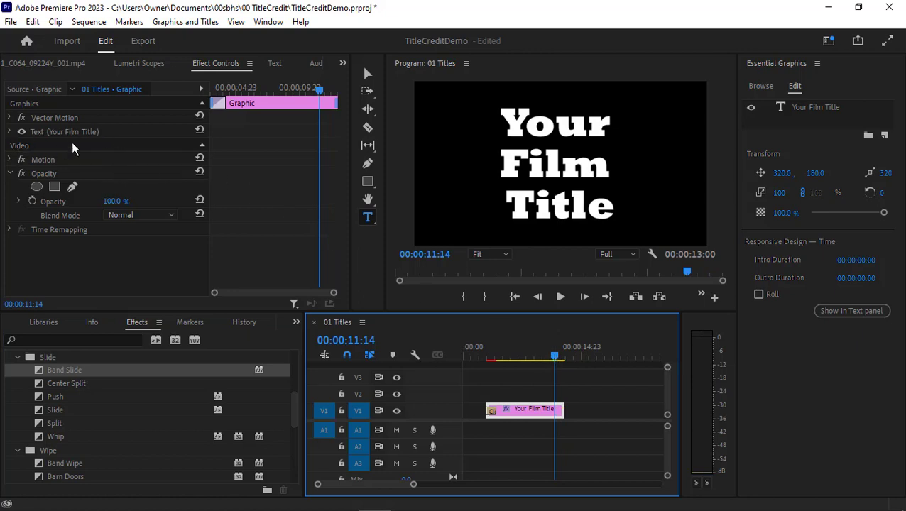
- Turn on keyframing for the title clip's Vector Motion Position, setting the first keyframe at 00:00:11:14
{"action": "left_click", "coordinate": [10, 118]}
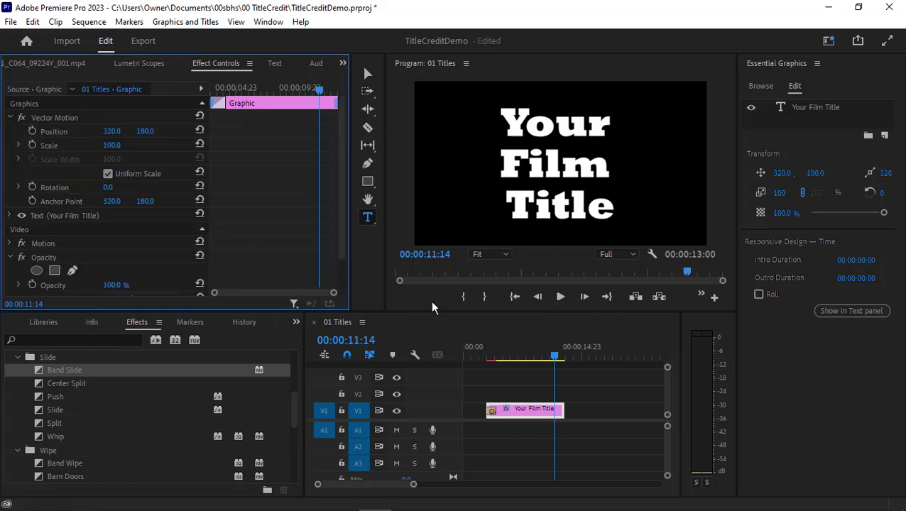
{"action": "left_click", "coordinate": [529, 392]}
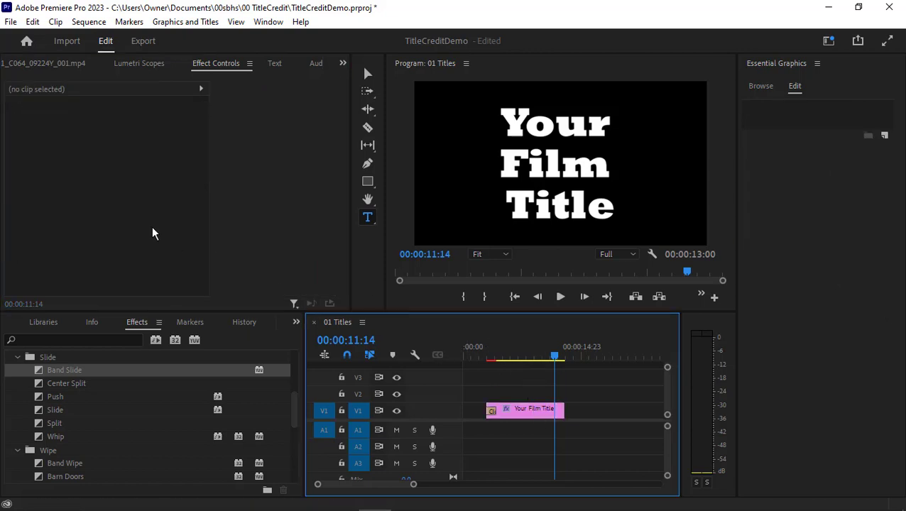
{"action": "left_click", "coordinate": [538, 412]}
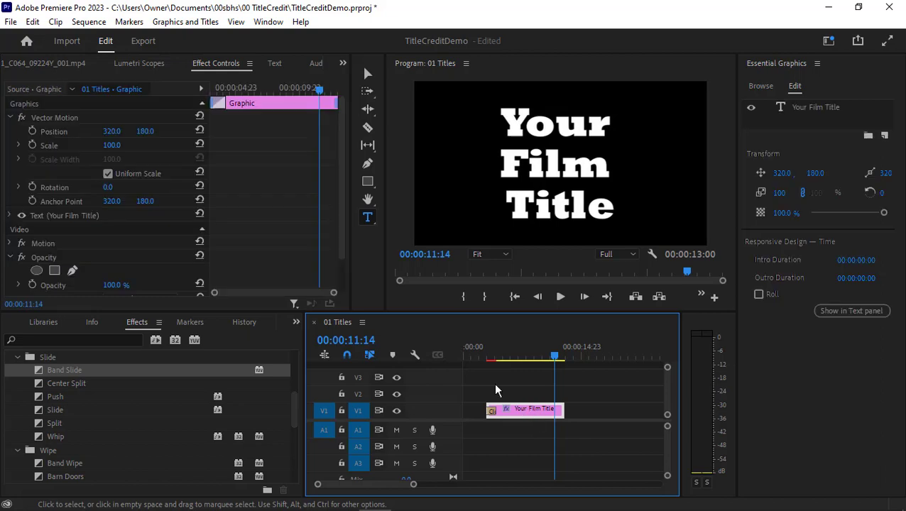
{"action": "left_click", "coordinate": [32, 132]}
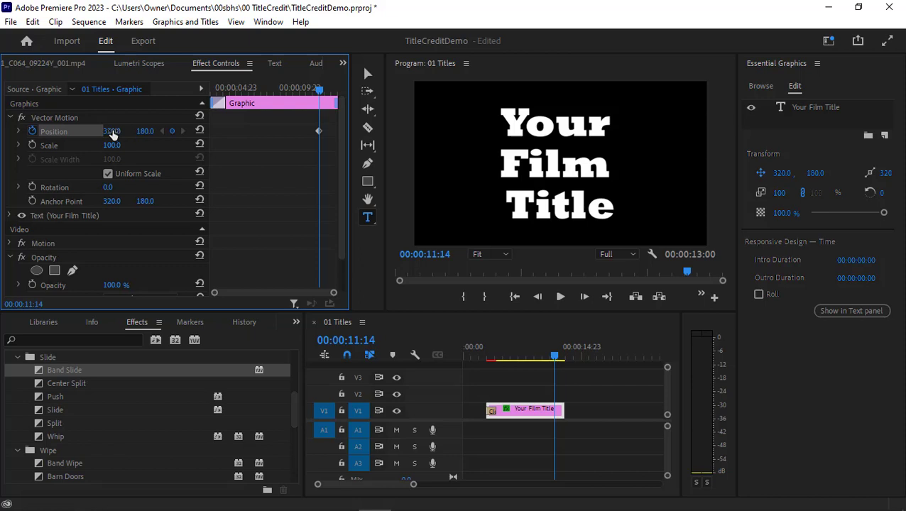
- Keyframe the title's horizontal Position to 839.0 at 00:00:12:23, moving it out of frame, and scrub through the animation
{"action": "left_click_drag", "start_coordinate": [111, 132], "coordinate": [467, 131]}
{"action": "left_click", "coordinate": [606, 296]}
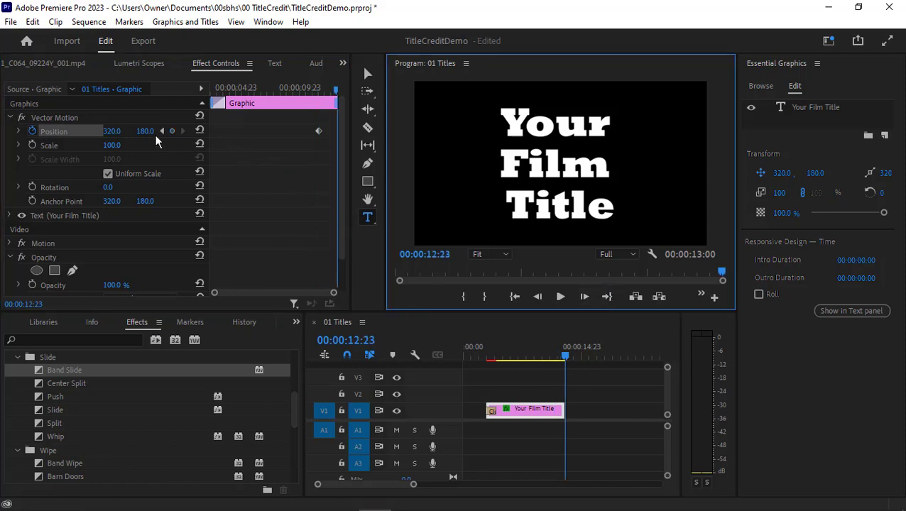
{"action": "left_click_drag", "start_coordinate": [111, 132], "coordinate": [326, 132]}
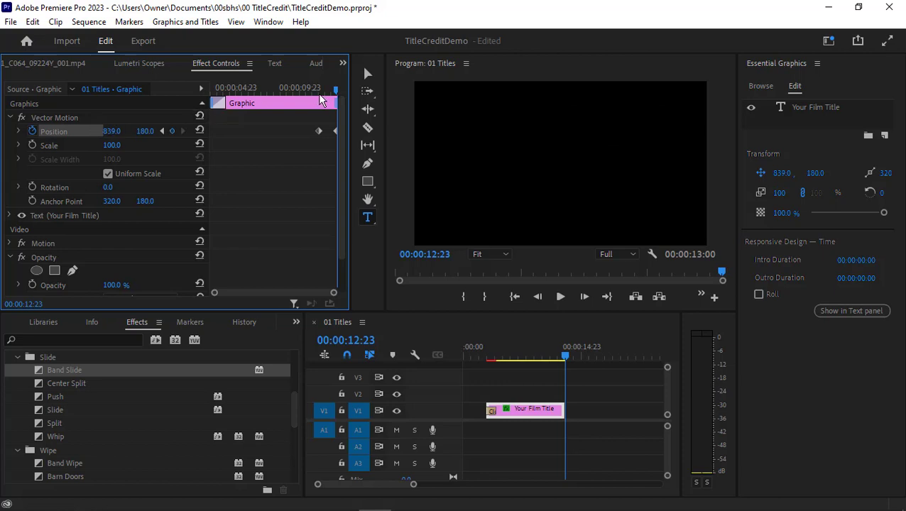
{"action": "mouse_move", "coordinate": [335, 91]}
{"action": "left_mouse_down"}
{"action": "mouse_move", "coordinate": [315, 100]}
{"action": "mouse_move", "coordinate": [337, 97]}
{"action": "mouse_move", "coordinate": [319, 99]}
{"action": "mouse_move", "coordinate": [336, 106]}
{"action": "mouse_move", "coordinate": [317, 110]}
{"action": "mouse_move", "coordinate": [337, 99]}
{"action": "mouse_move", "coordinate": [317, 97]}
{"action": "mouse_move", "coordinate": [329, 99]}
{"action": "left_mouse_up"}
{"action": "left_click_drag", "start_coordinate": [487, 357], "coordinate": [579, 355]}
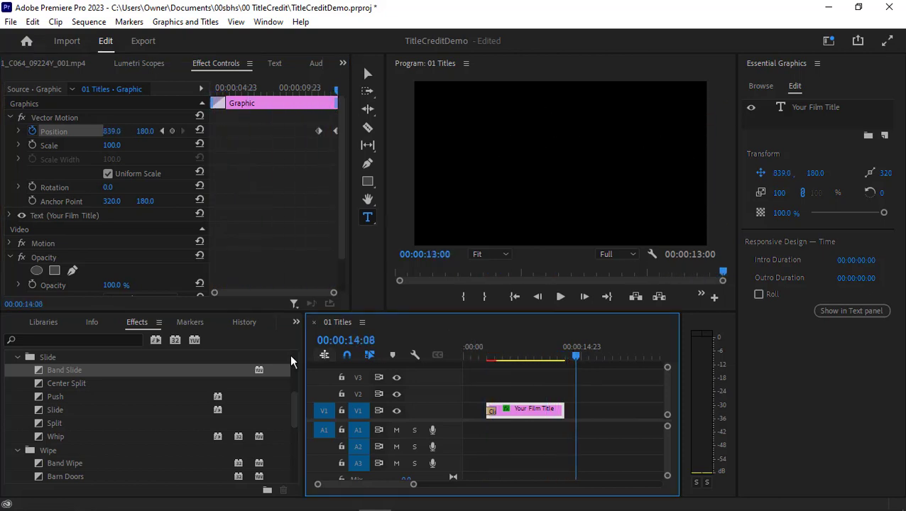